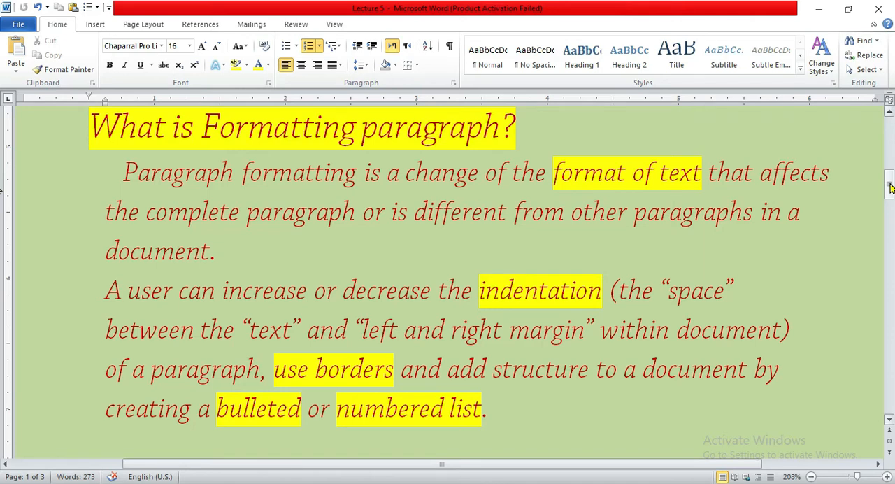
Go through the Lecture 5 notes to the Bulleted or Numbered List section and switch to the Document5 window.
{"action": "left_click_drag", "start_coordinate": [889, 189], "coordinate": [894, 245]}
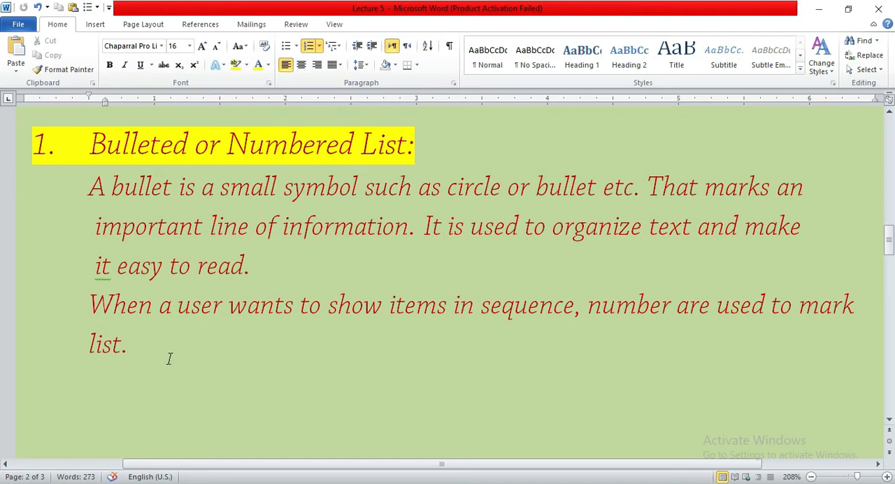
{"action": "left_click", "coordinate": [134, 348]}
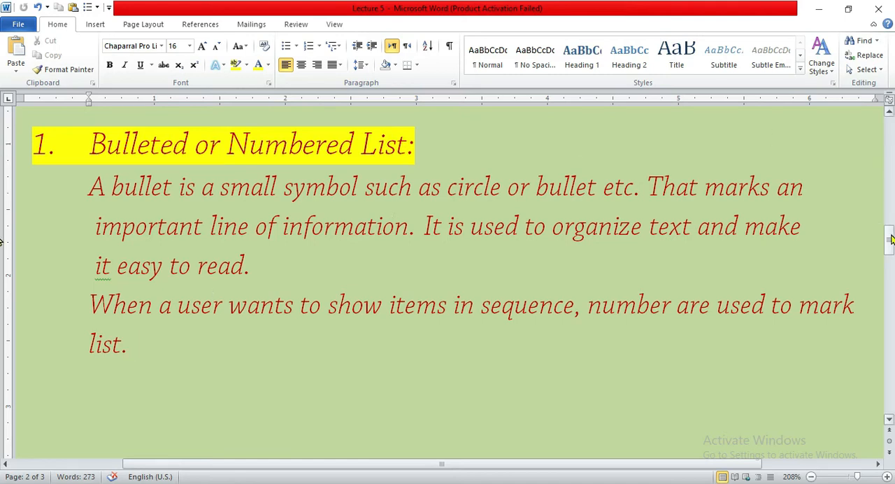
{"action": "left_click_drag", "start_coordinate": [889, 236], "coordinate": [889, 260]}
{"action": "left_click_drag", "start_coordinate": [2, 260], "coordinate": [890, 237]}
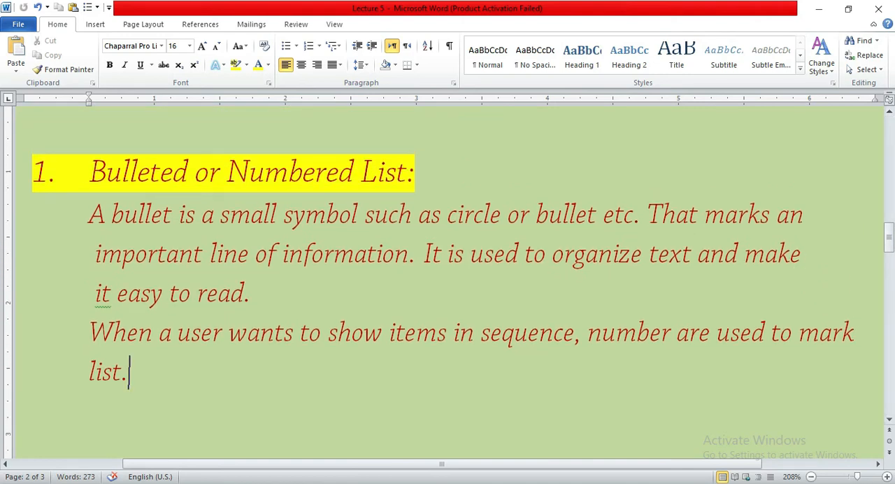
{"action": "mouse_move", "coordinate": [301, 483]}
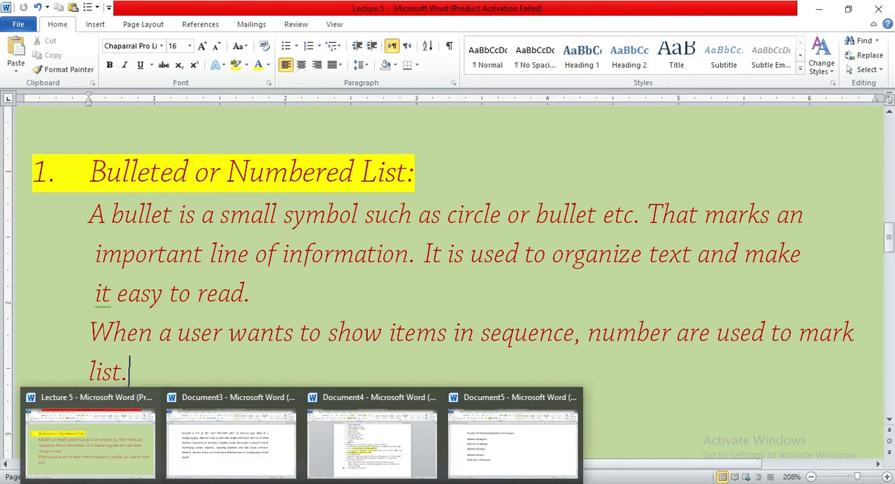
{"action": "left_click", "coordinate": [527, 433]}
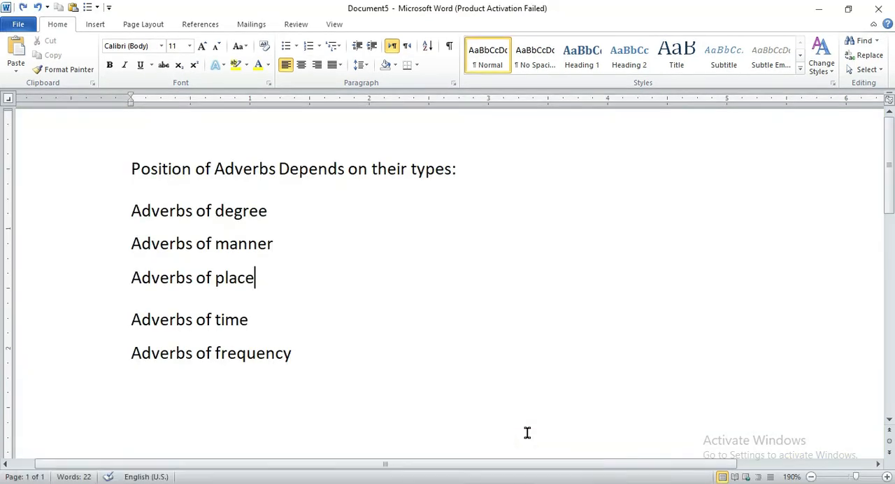
{"action": "left_click", "coordinate": [300, 357]}
{"action": "left_click_drag", "start_coordinate": [301, 358], "coordinate": [142, 176]}
{"action": "left_click", "coordinate": [395, 275]}
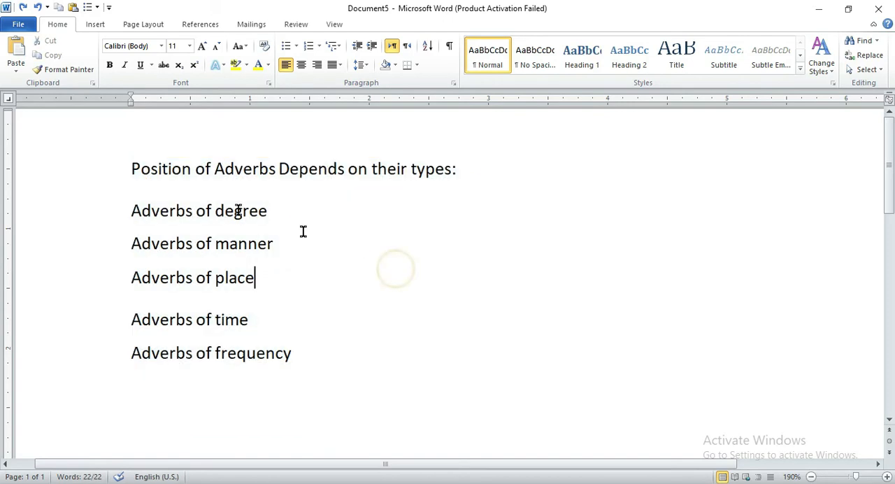
Apply an arrowhead bullet to the line "Position of Adverbs Depends on their types:".
{"action": "left_click", "coordinate": [130, 162]}
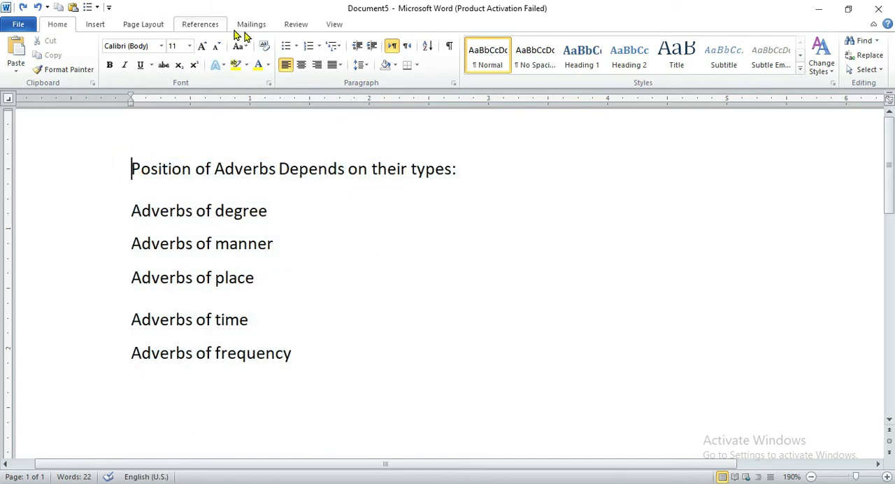
{"action": "left_click", "coordinate": [295, 46]}
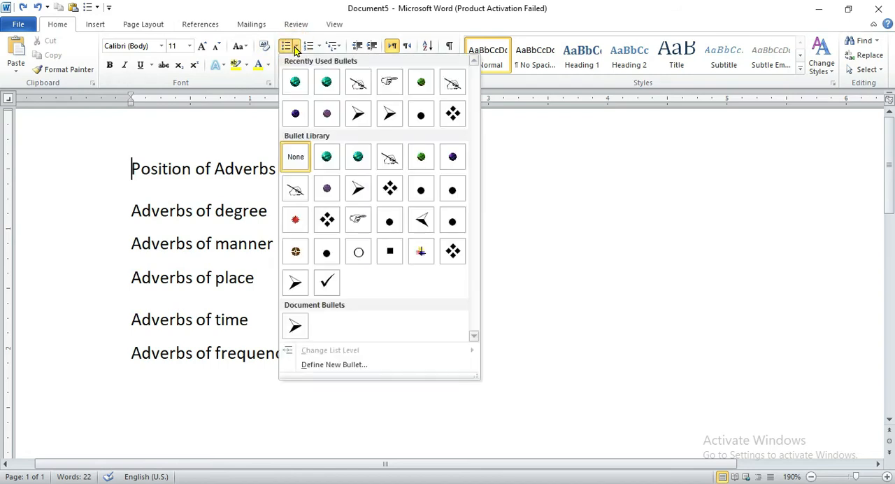
{"action": "left_click", "coordinate": [360, 113]}
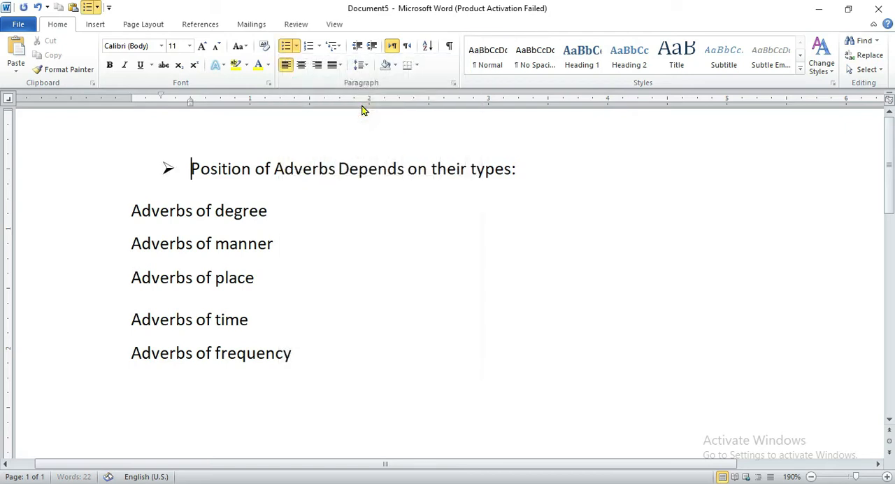
Set the font size of the first line's arrowhead bullet to 18.
{"action": "left_click", "coordinate": [167, 168]}
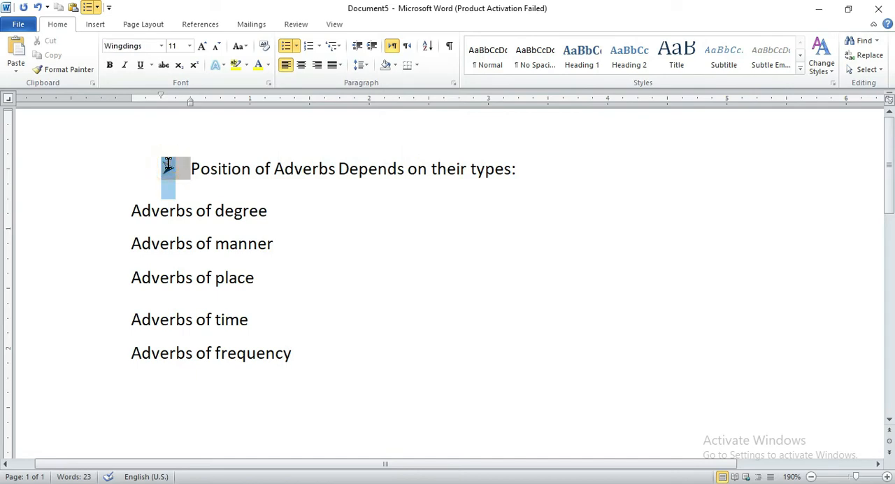
{"action": "left_click", "coordinate": [297, 48]}
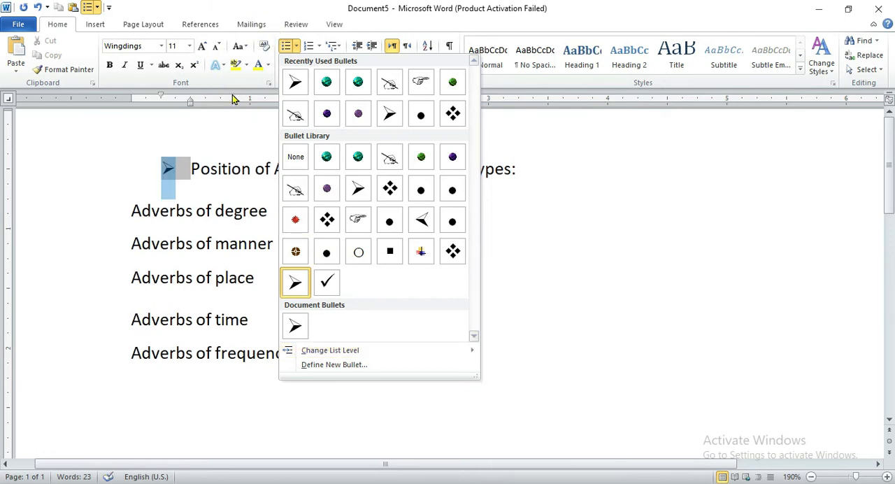
{"action": "left_click", "coordinate": [189, 46]}
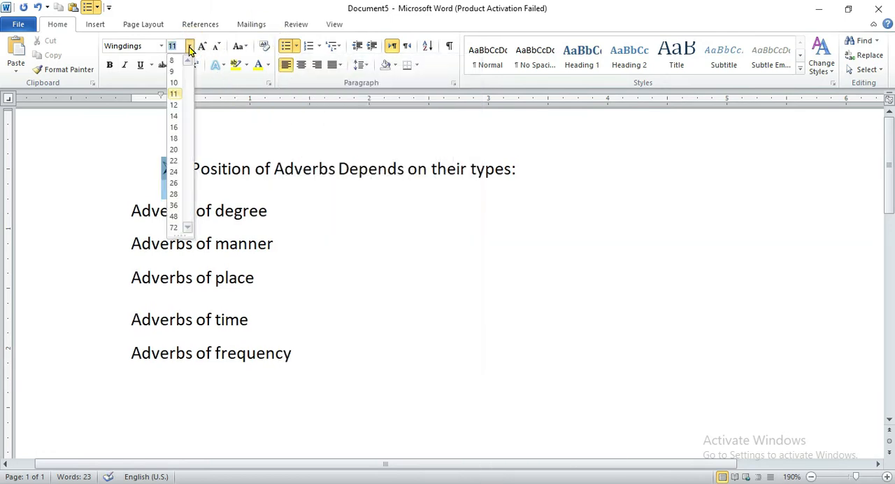
{"action": "left_click", "coordinate": [172, 138]}
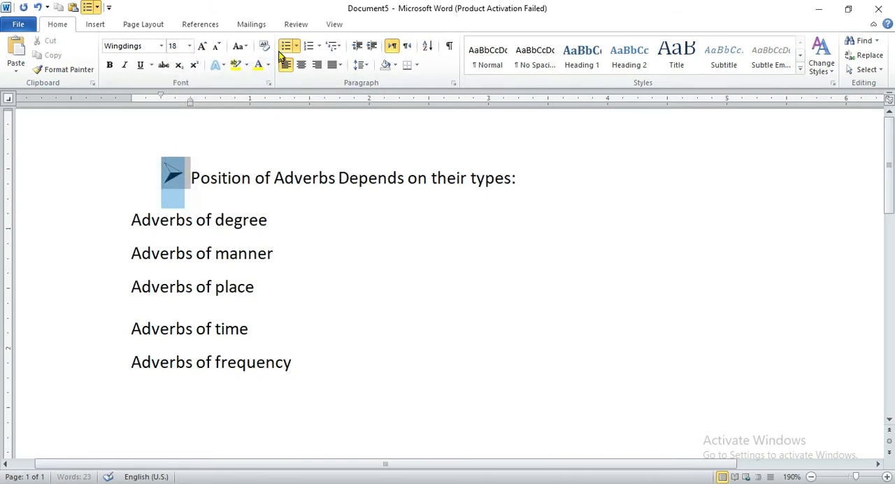
Try changing the bulleted line's list level to Level 5 and undo the change.
{"action": "left_click", "coordinate": [297, 47]}
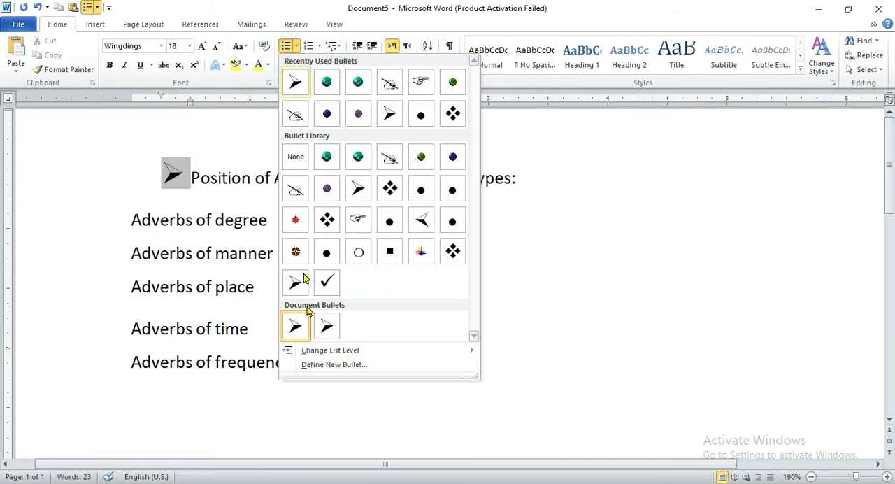
{"action": "mouse_move", "coordinate": [315, 353]}
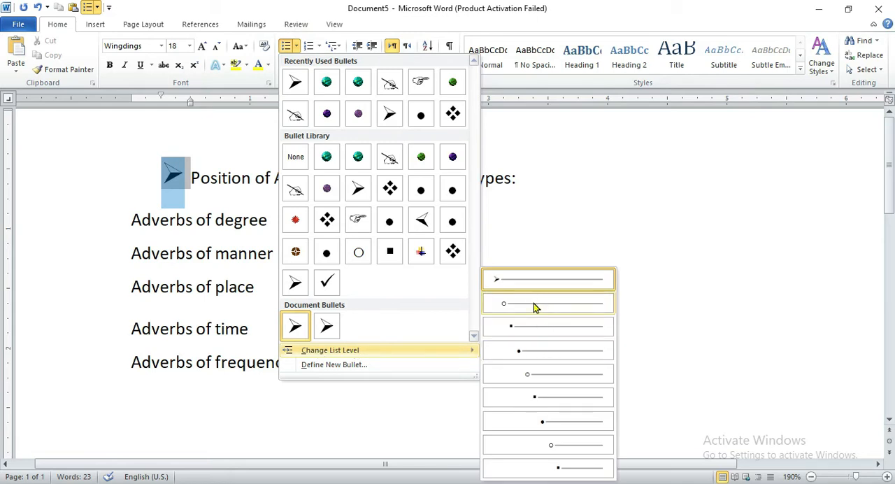
{"action": "left_click", "coordinate": [535, 374]}
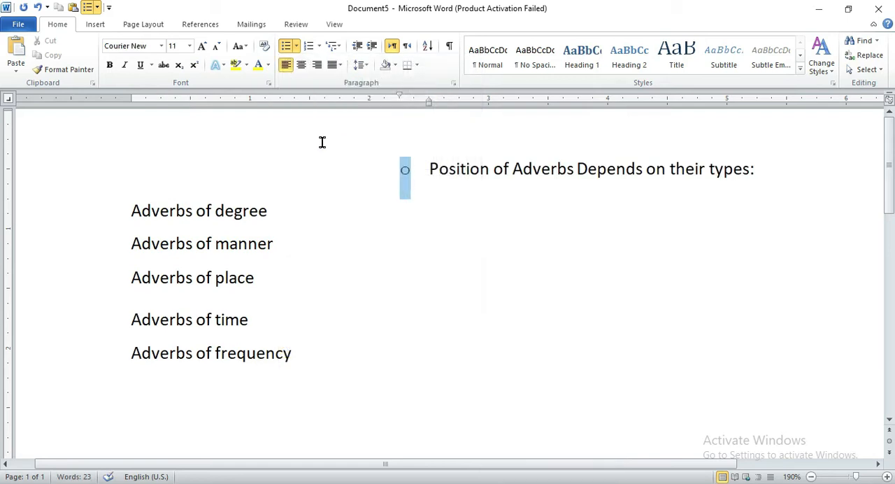
{"action": "key", "text": "ctrl+z"}
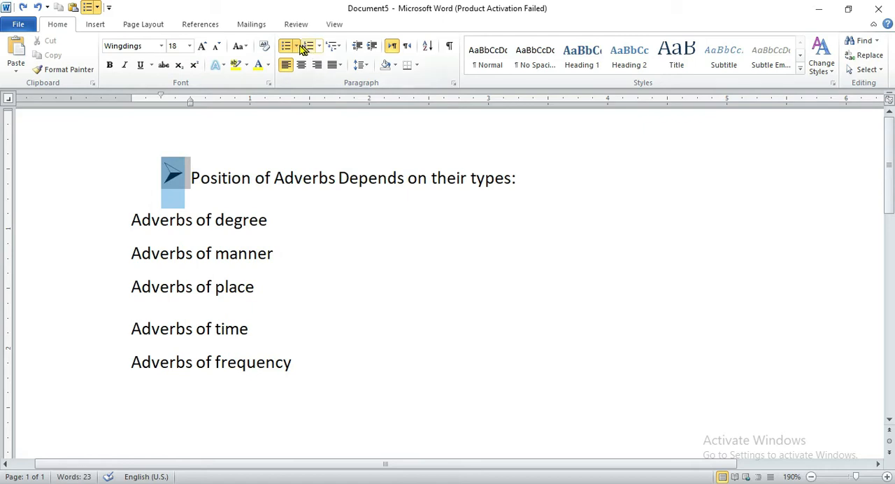
Define a new bullet for the first line using the Wingdings bold right arrow, character code 232.
{"action": "left_click", "coordinate": [296, 47]}
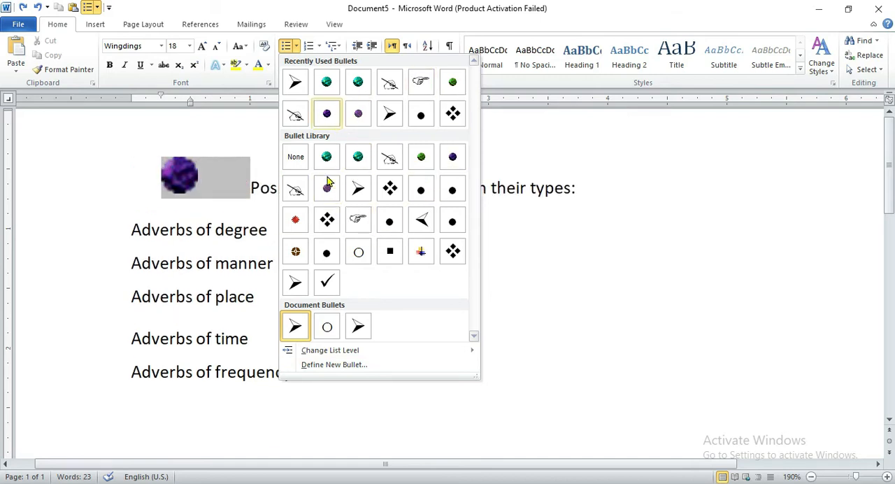
{"action": "left_click", "coordinate": [314, 366]}
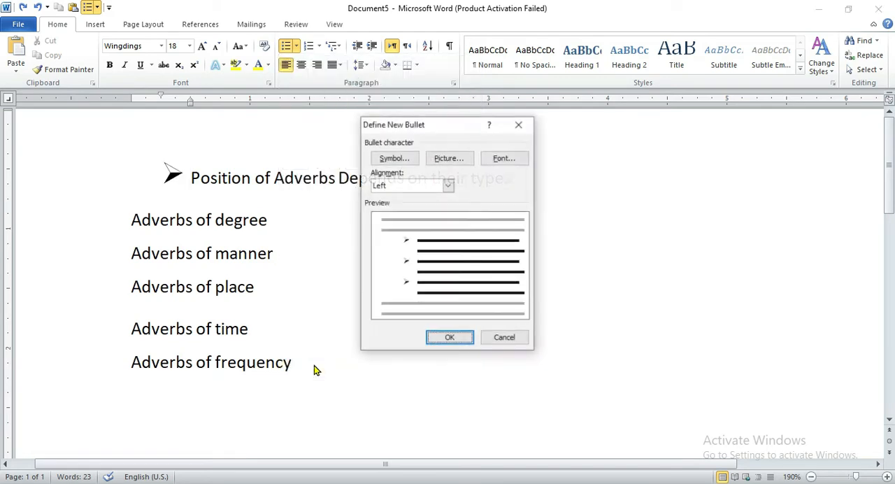
{"action": "left_click", "coordinate": [394, 159]}
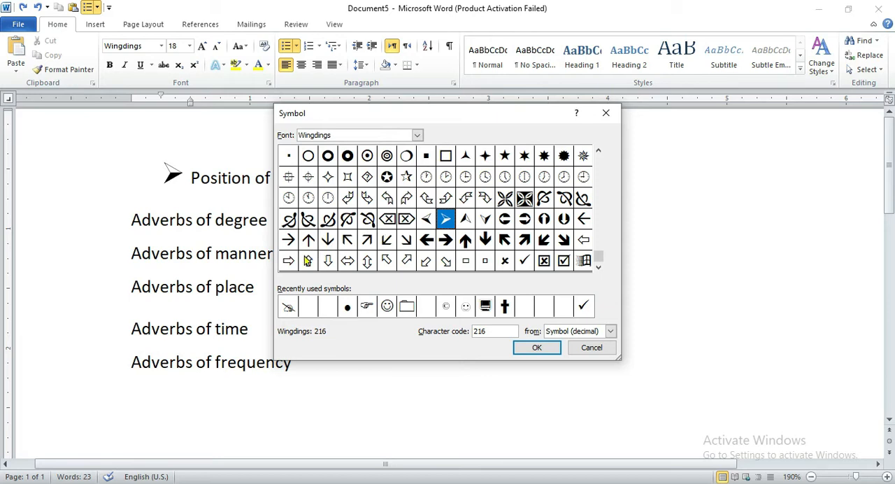
{"action": "left_click", "coordinate": [445, 240]}
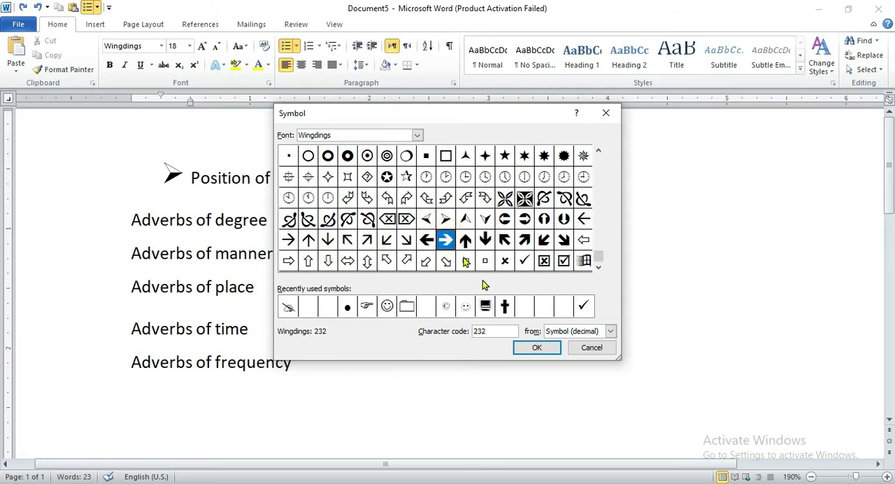
{"action": "left_click", "coordinate": [536, 348]}
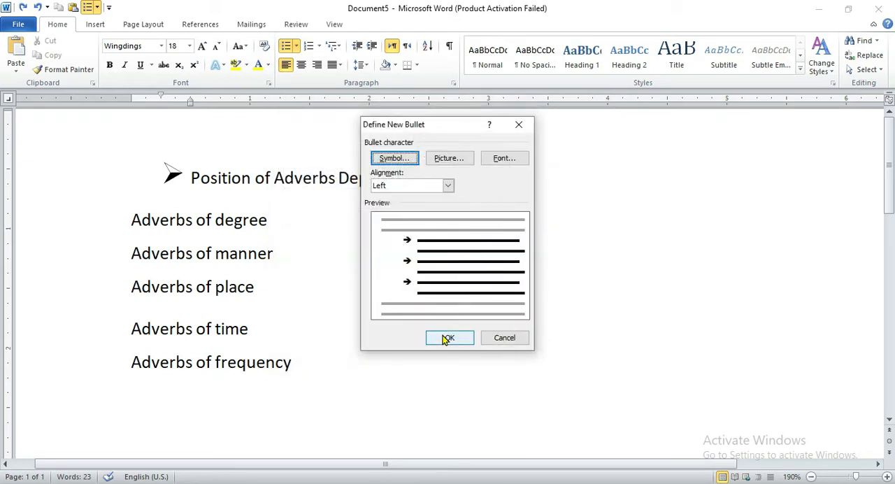
{"action": "left_click", "coordinate": [447, 339]}
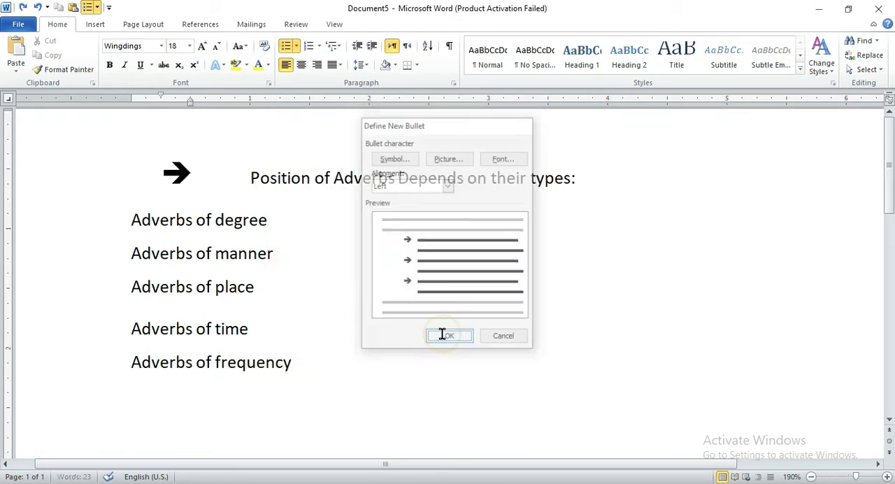
{"action": "left_click", "coordinate": [172, 167]}
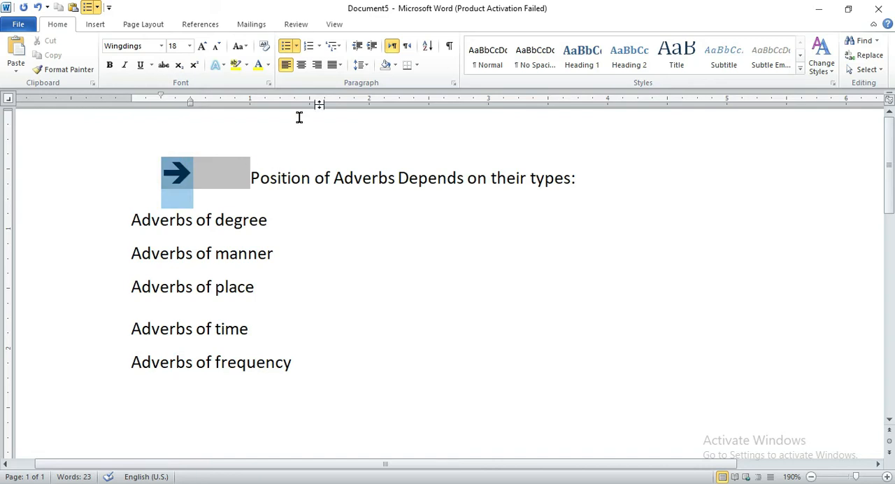
{"action": "left_click", "coordinate": [128, 217]}
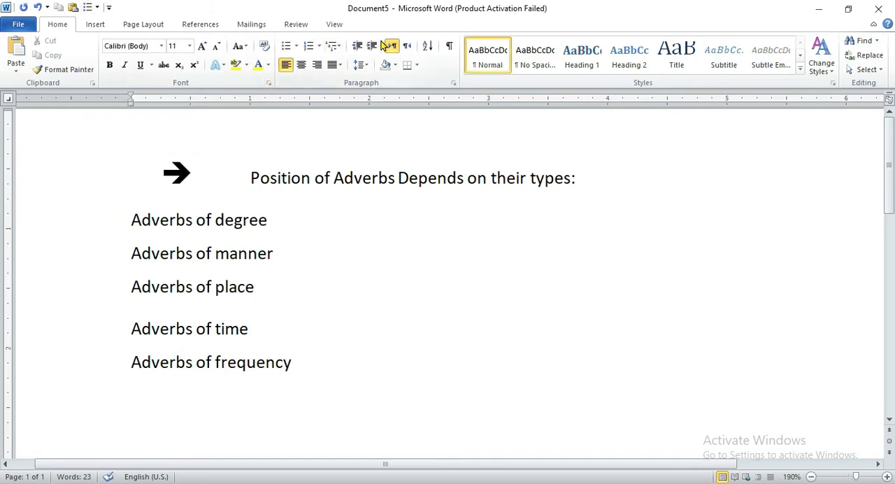
{"action": "left_click", "coordinate": [321, 51]}
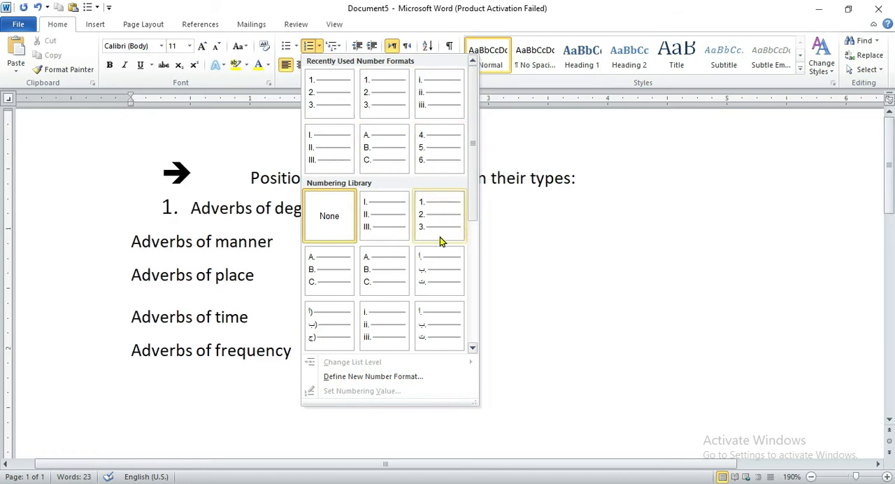
{"action": "key", "text": "Escape"}
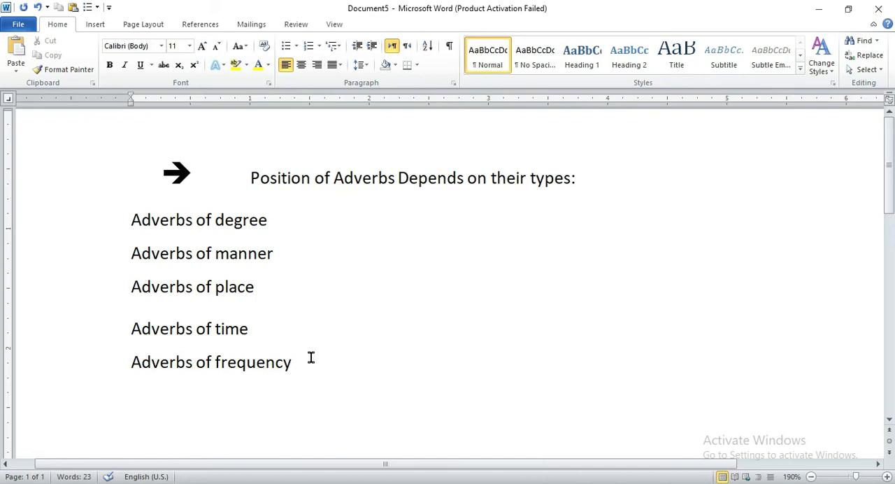
Number the five lines from "Adverbs of degree" to "Adverbs of frequency" with the 1. 2. 3. format.
{"action": "left_click_drag", "start_coordinate": [309, 356], "coordinate": [103, 223]}
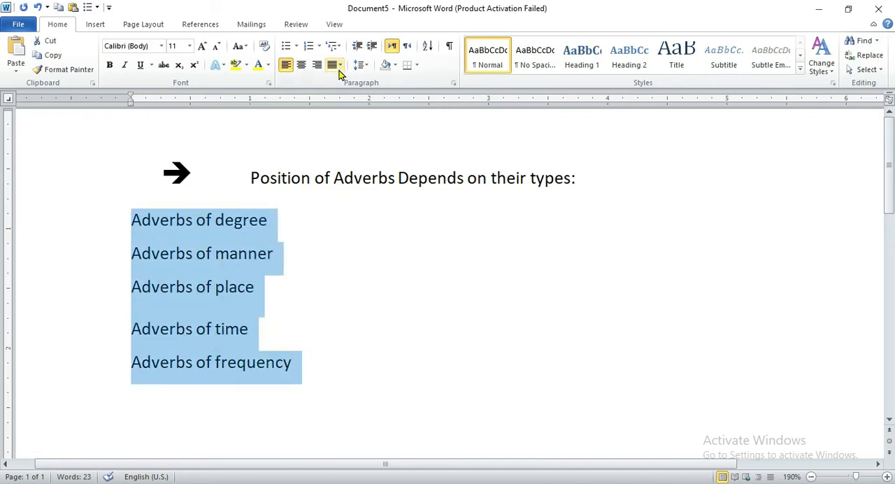
{"action": "left_click", "coordinate": [319, 46]}
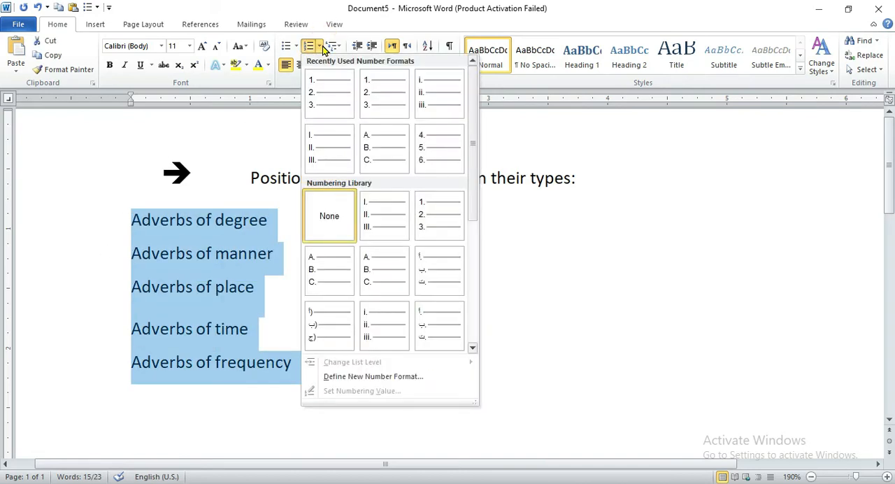
{"action": "left_click", "coordinate": [436, 214]}
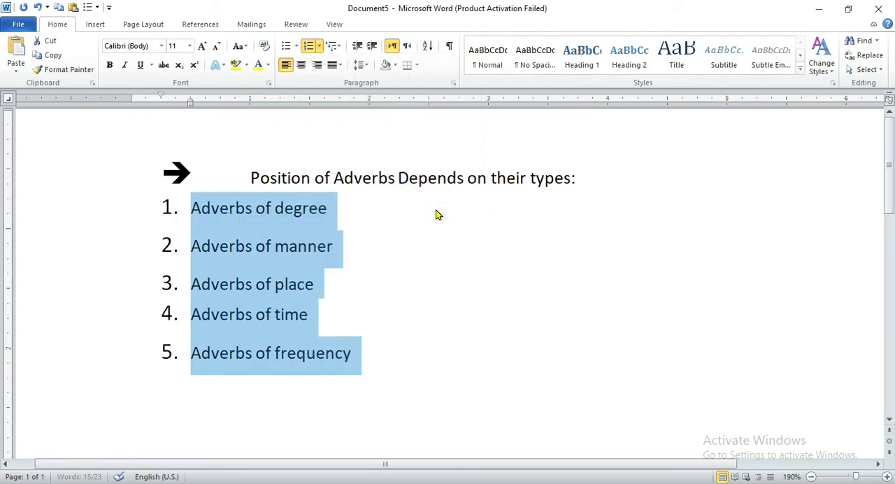
Define a new number format with the i, ii, iii style for the five numbered adverb lines.
{"action": "left_click", "coordinate": [166, 201]}
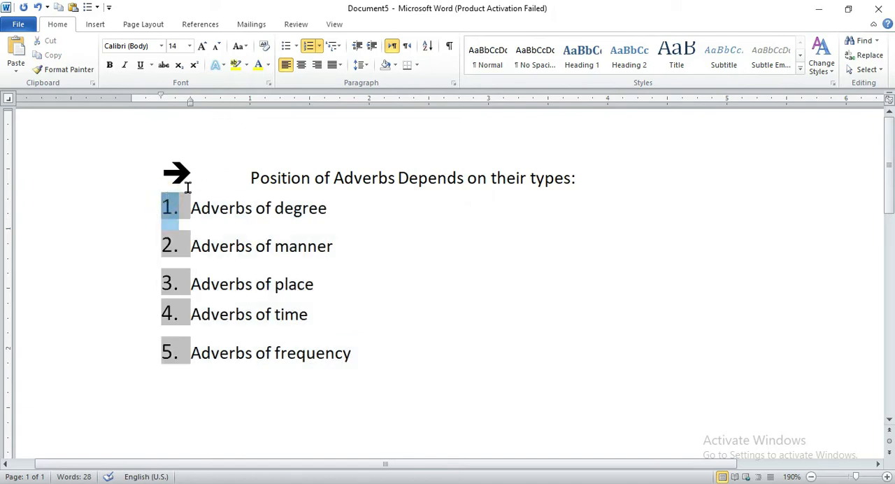
{"action": "left_click", "coordinate": [318, 48]}
{"action": "mouse_move", "coordinate": [345, 365]}
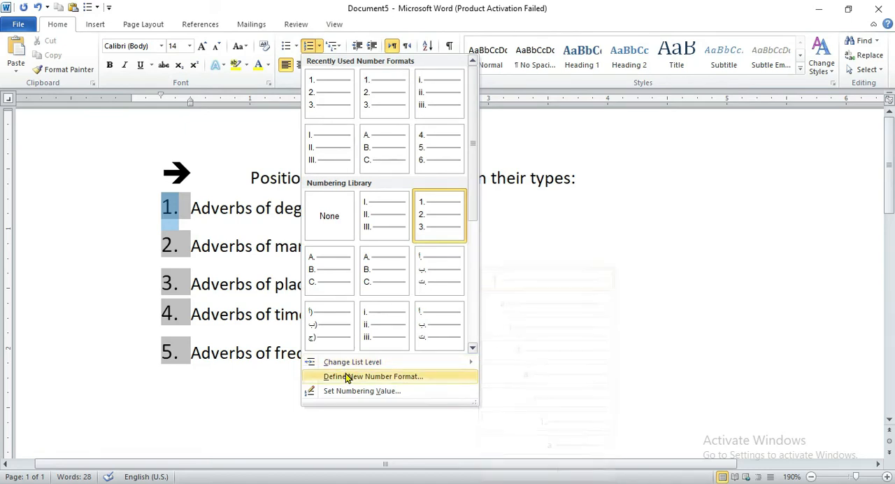
{"action": "left_click", "coordinate": [346, 378]}
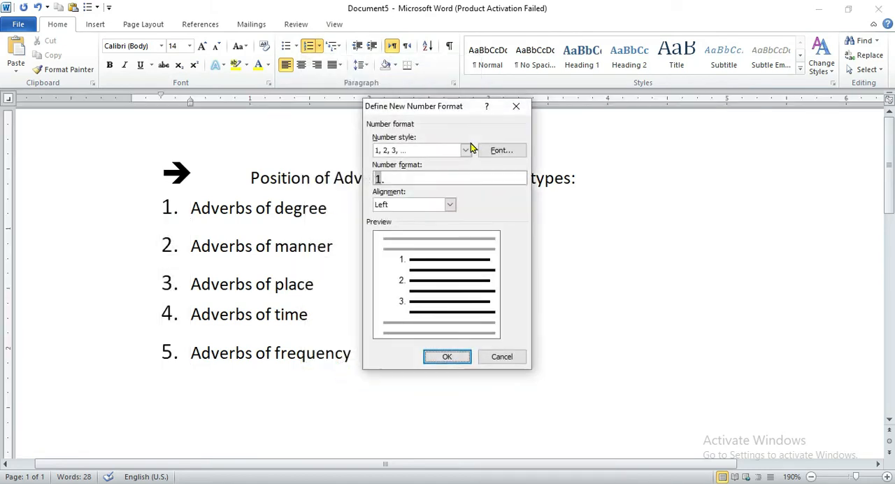
{"action": "left_click", "coordinate": [466, 151]}
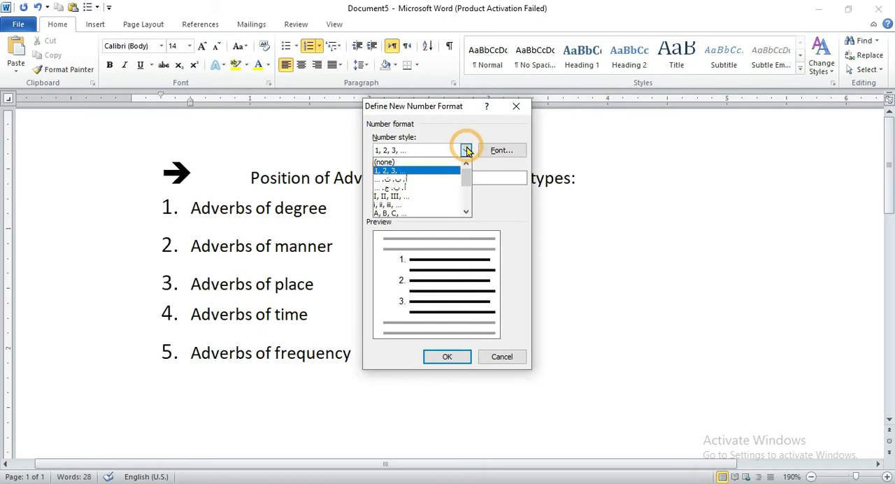
{"action": "left_click", "coordinate": [418, 204]}
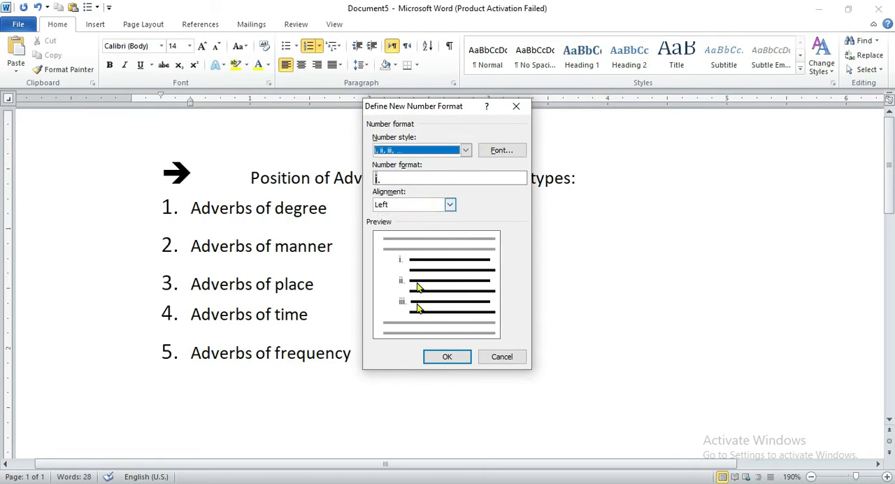
{"action": "left_click", "coordinate": [441, 357]}
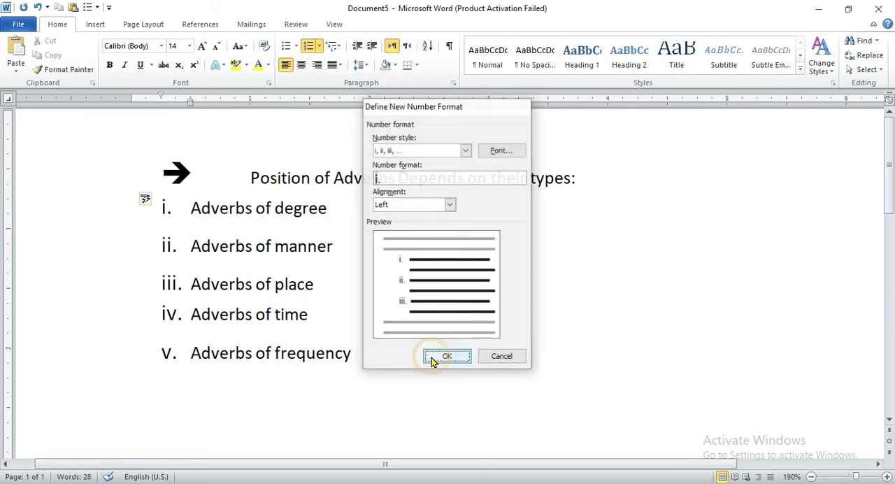
Try starting the Roman-numbered list at ii as a new list, and undo the change.
{"action": "left_click", "coordinate": [165, 201]}
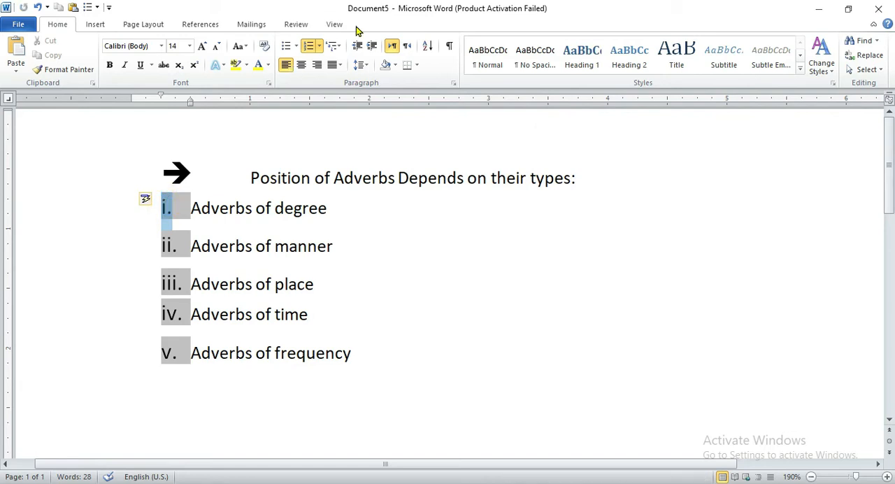
{"action": "right_click", "coordinate": [181, 208]}
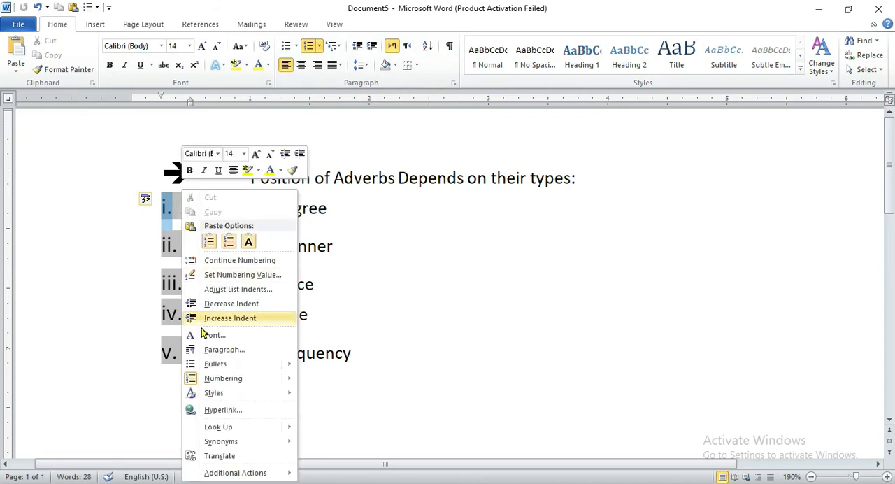
{"action": "left_click", "coordinate": [207, 276]}
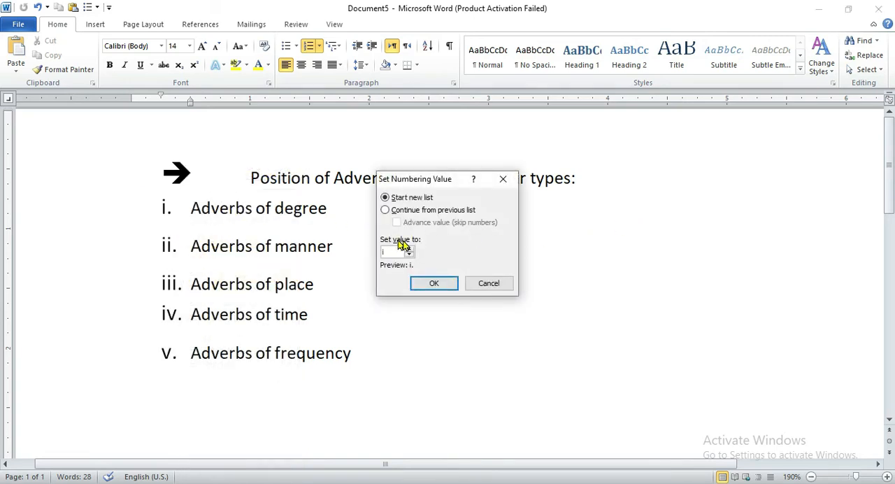
{"action": "left_click", "coordinate": [410, 248]}
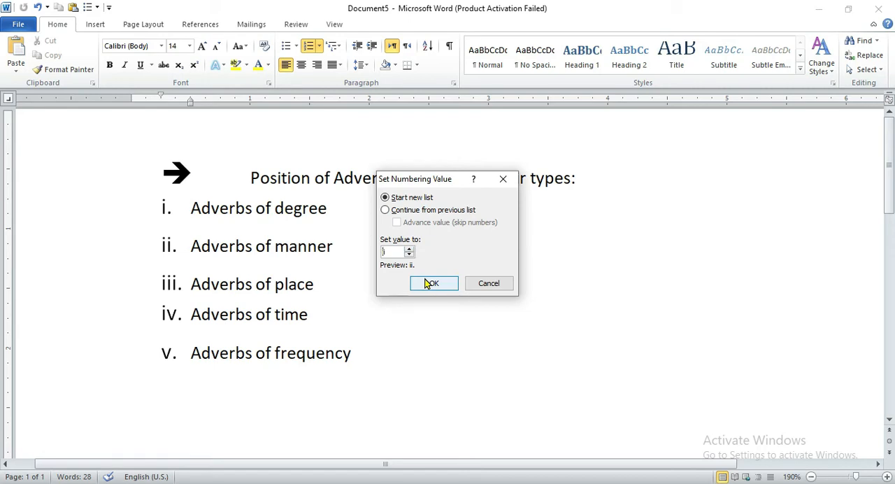
{"action": "left_click", "coordinate": [429, 282]}
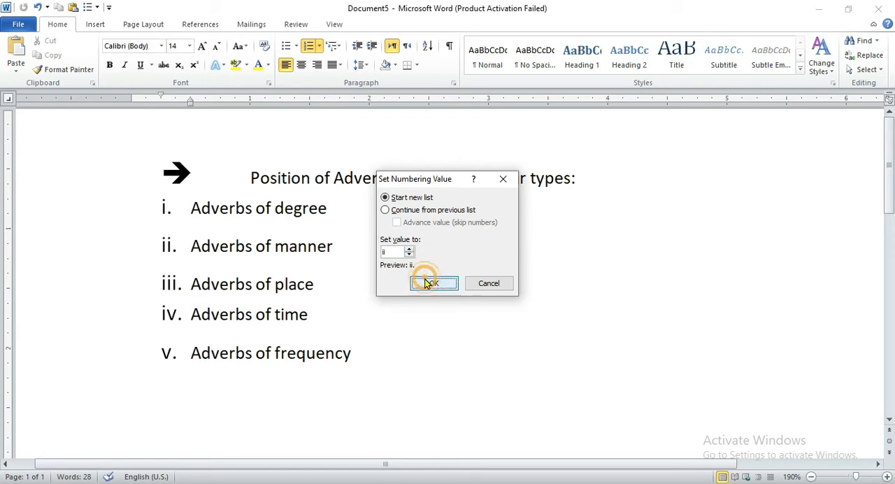
{"action": "left_click", "coordinate": [165, 205]}
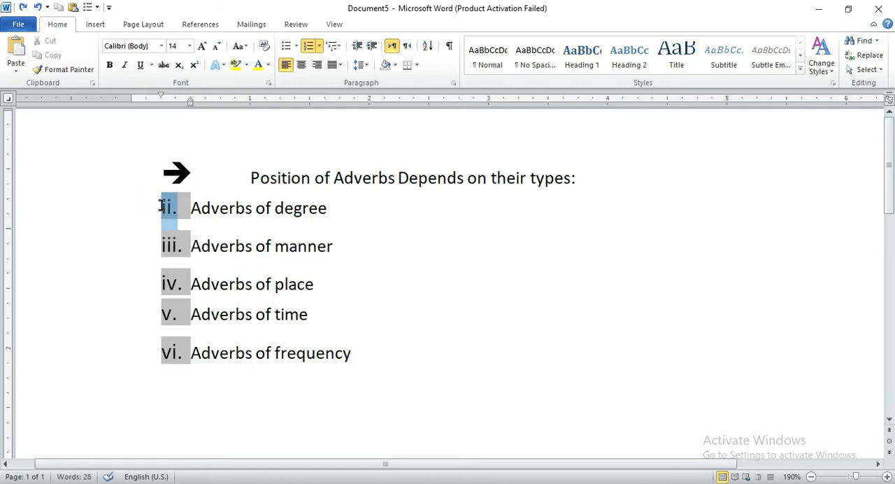
{"action": "key", "text": "ctrl+z"}
Try restarting the numbering at i from "Adverbs of manner", and undo both the restart and the Roman number format.
{"action": "left_click", "coordinate": [168, 245]}
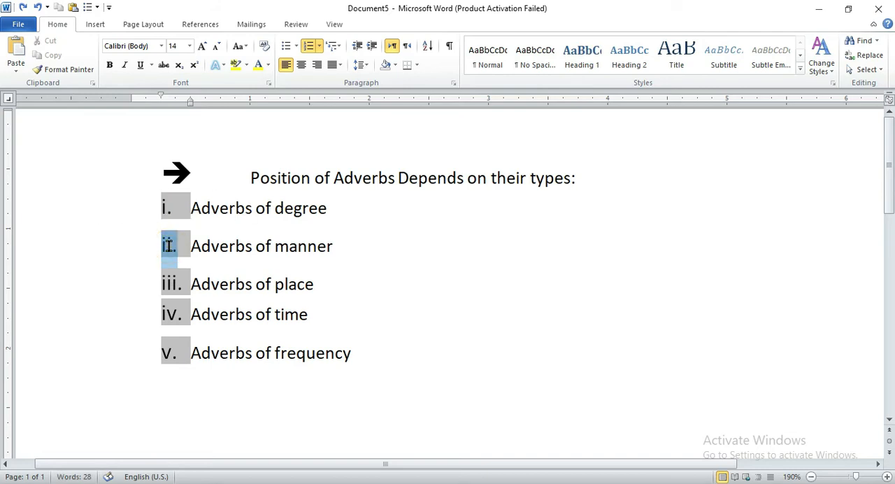
{"action": "right_click", "coordinate": [169, 245]}
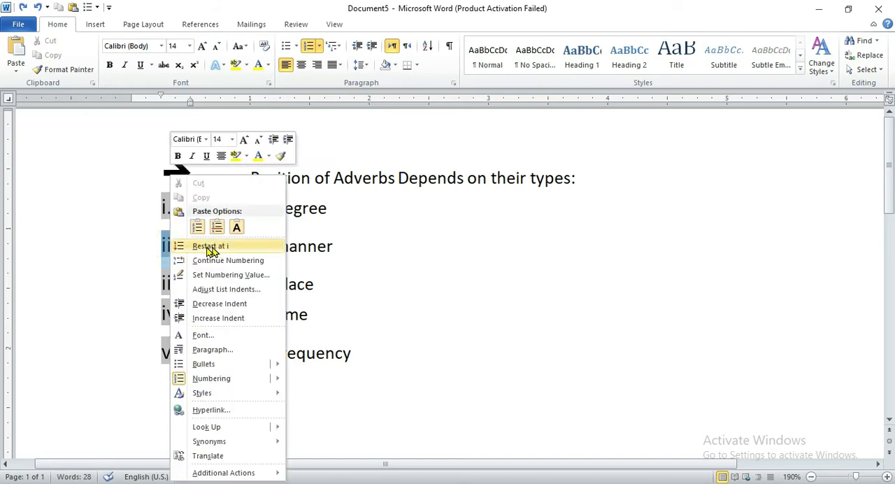
{"action": "left_click", "coordinate": [220, 246]}
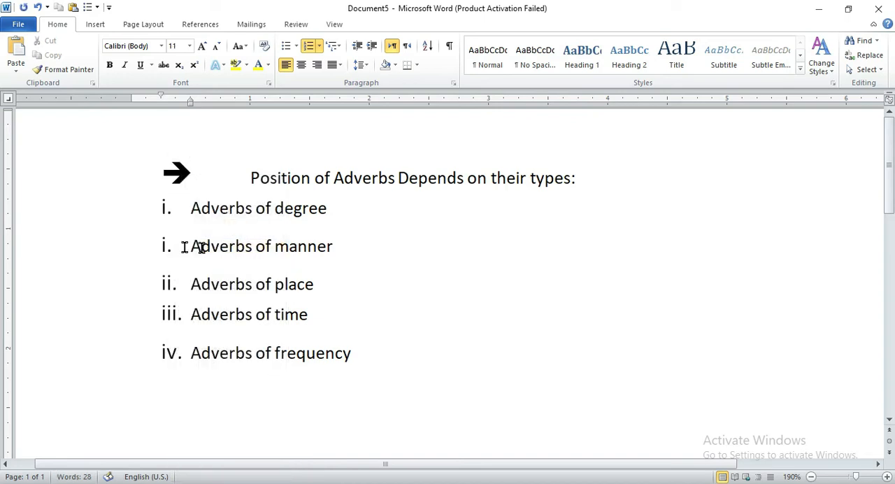
{"action": "left_click", "coordinate": [167, 243]}
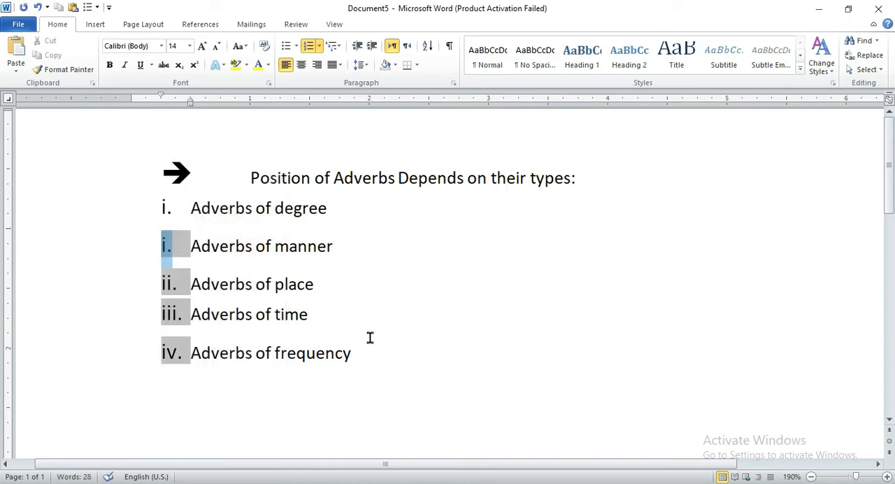
{"action": "left_click", "coordinate": [340, 48]}
{"action": "left_click", "coordinate": [534, 209]}
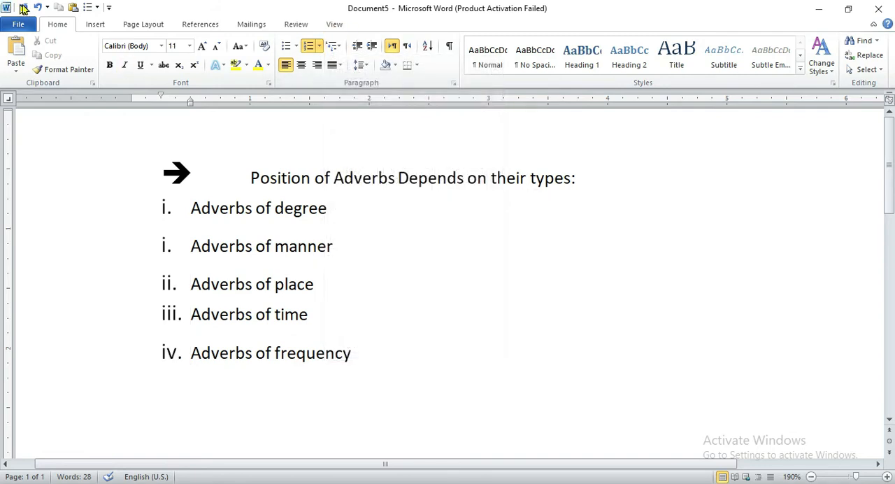
{"action": "left_click", "coordinate": [35, 9]}
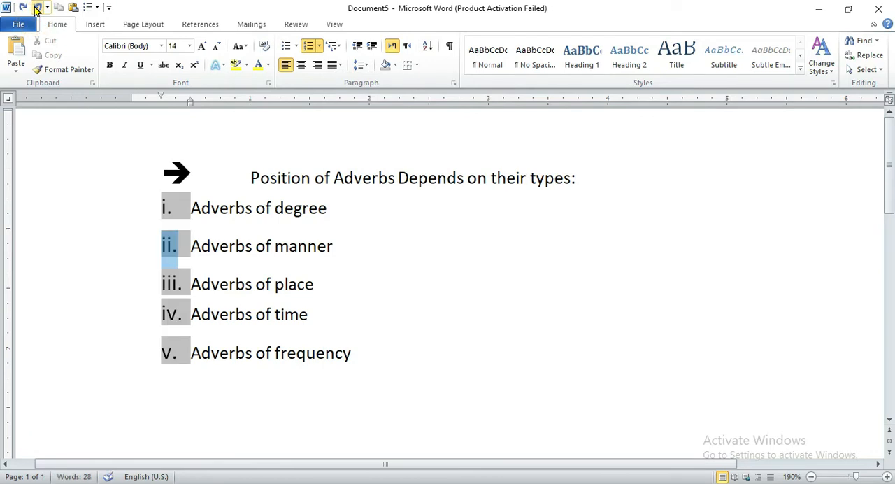
{"action": "left_click", "coordinate": [35, 8]}
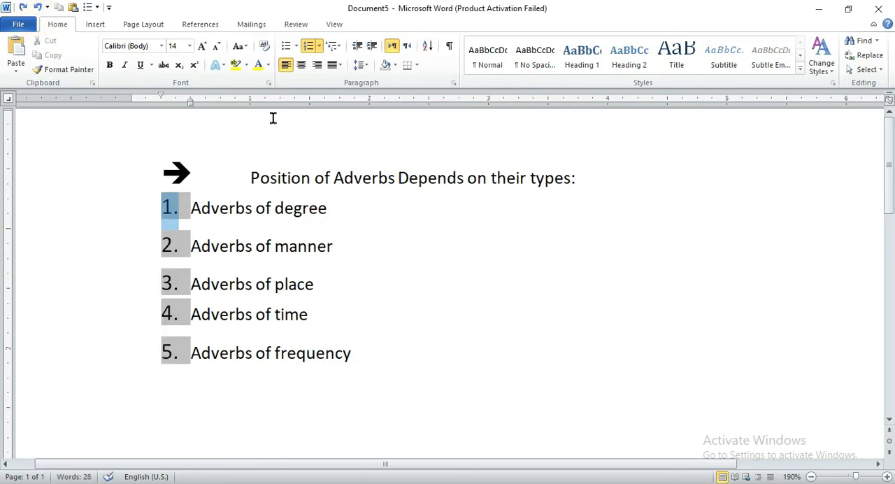
Apply the 1. / 1.1. / 1.1.1. multilevel list format to the five numbered adverb lines.
{"action": "left_click", "coordinate": [341, 47]}
{"action": "mouse_move", "coordinate": [461, 180]}
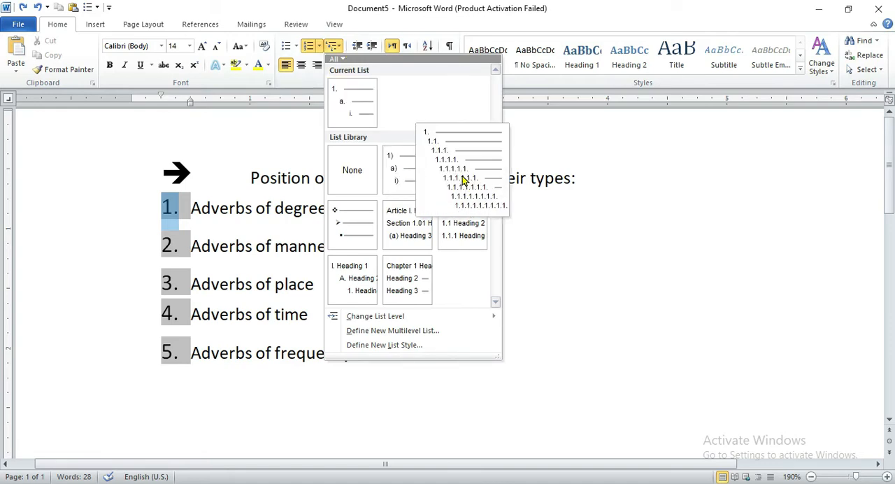
{"action": "left_click", "coordinate": [461, 180]}
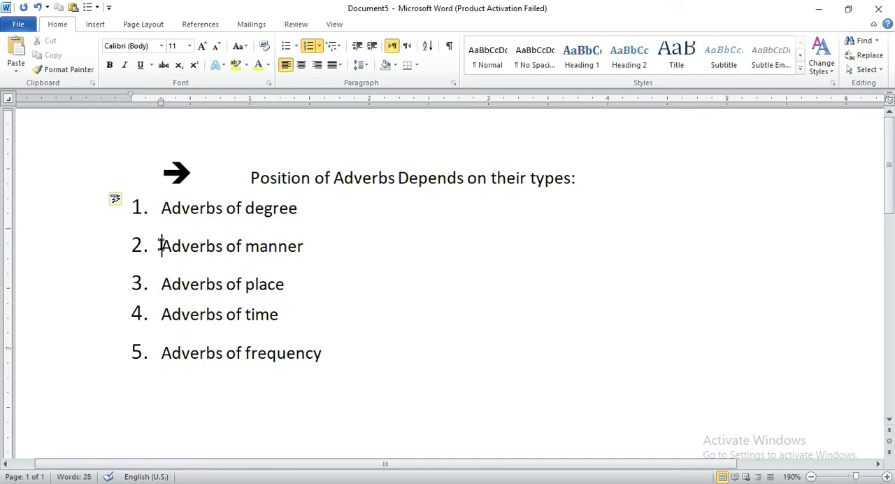
Demote "Adverbs of manner" to list level 2 (1.1.) and "Adverbs of place" to level 3 (1.1.1.).
{"action": "key", "text": "Tab"}
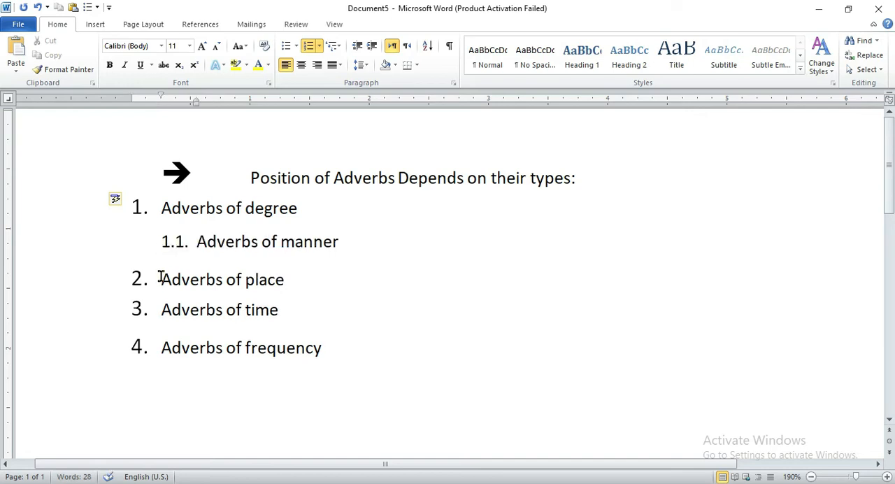
{"action": "left_click", "coordinate": [160, 278]}
{"action": "key", "text": "Tab"}
Demote "Adverbs of time" and "Adverbs of frequency" to list level 4, numbered 1.1.1.1. and 1.1.1.2.
{"action": "key", "text": "Tab"}
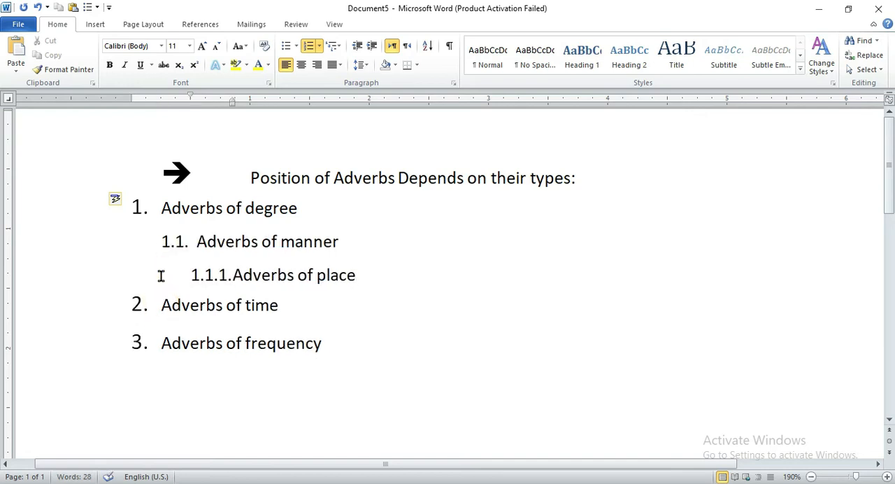
{"action": "left_click", "coordinate": [158, 303]}
{"action": "key", "text": "Tab"}
{"action": "key", "text": "Tab"}
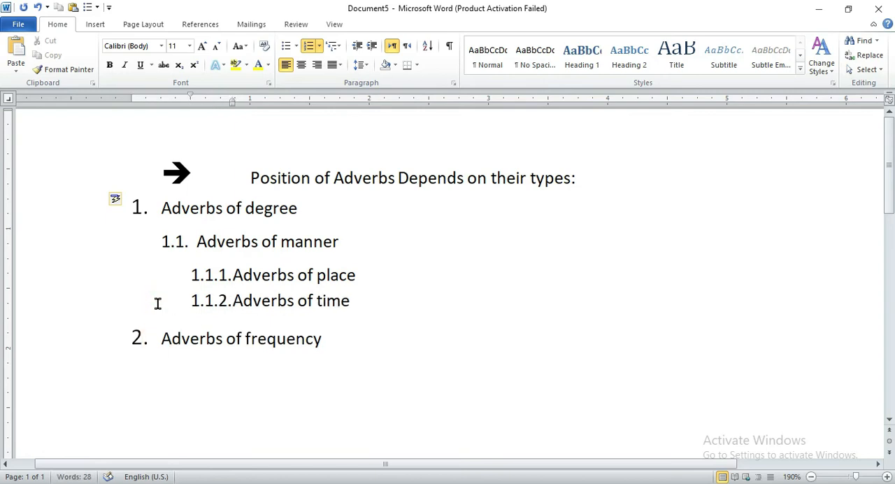
{"action": "key", "text": "Tab"}
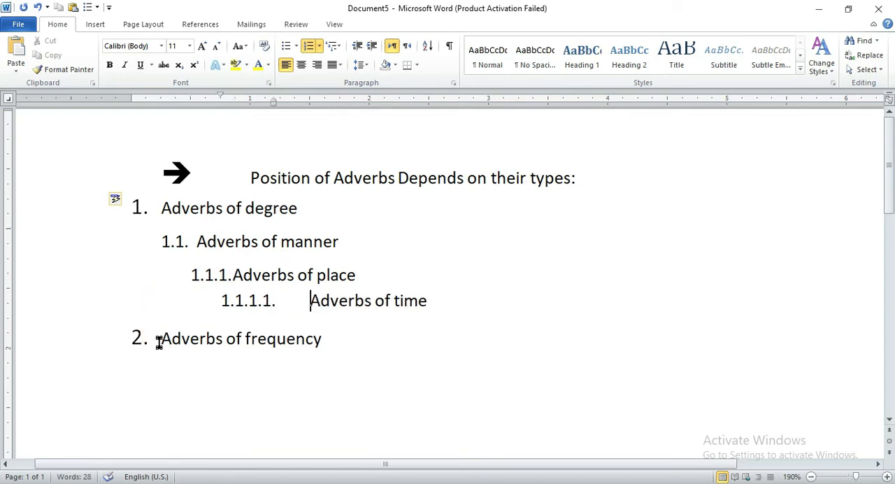
{"action": "left_click", "coordinate": [158, 340]}
{"action": "key", "text": "Tab"}
{"action": "key", "text": "Tab"}
{"action": "key", "text": "Tab"}
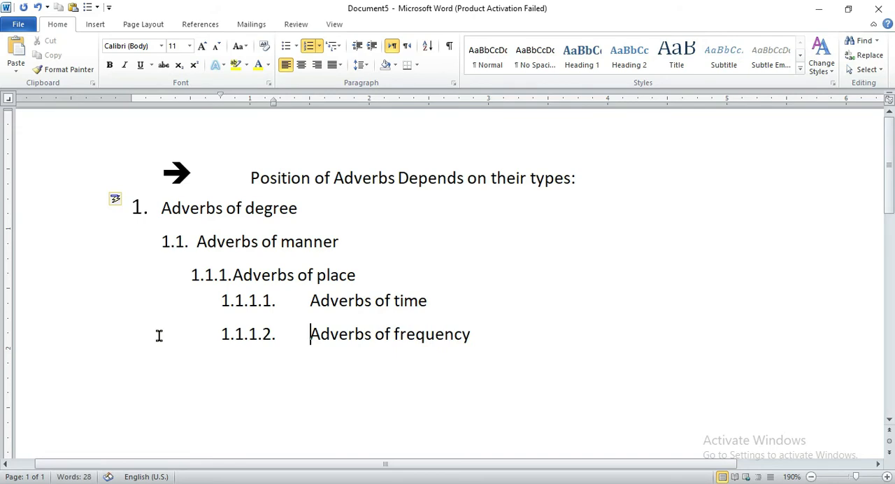
{"action": "key", "text": "Tab"}
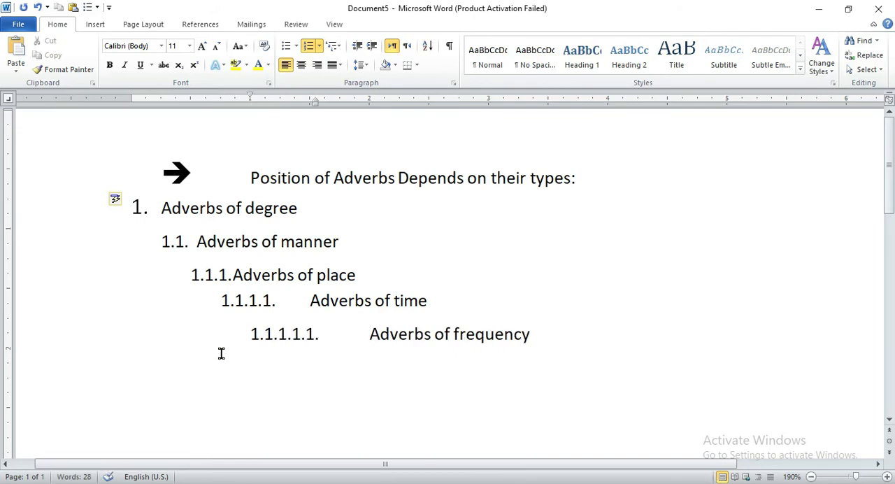
{"action": "key", "text": "shift+Tab"}
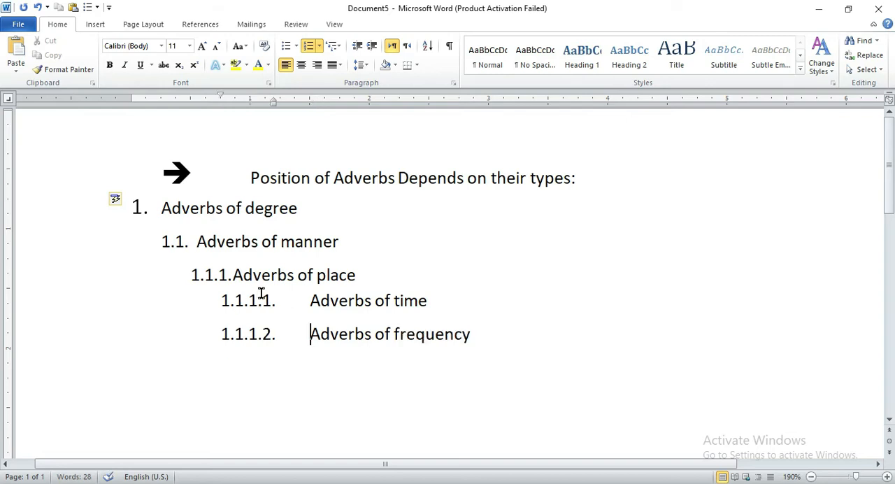
Define a new multilevel list whose level 2 number format is a plain A, B, C style in place of 1.1.
{"action": "left_click", "coordinate": [178, 240]}
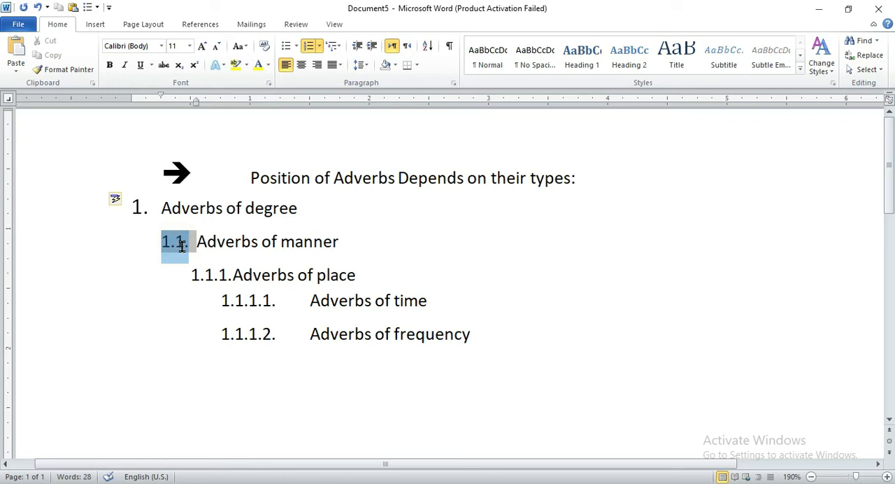
{"action": "left_click", "coordinate": [339, 47]}
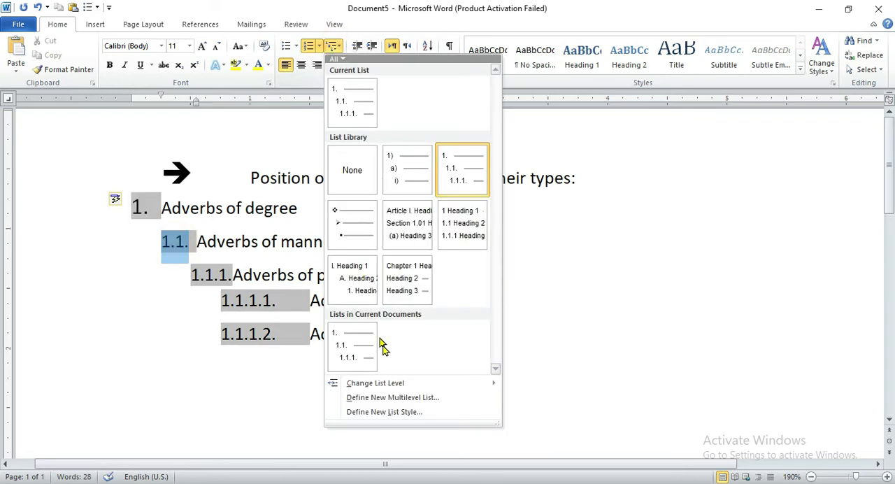
{"action": "left_click", "coordinate": [374, 397]}
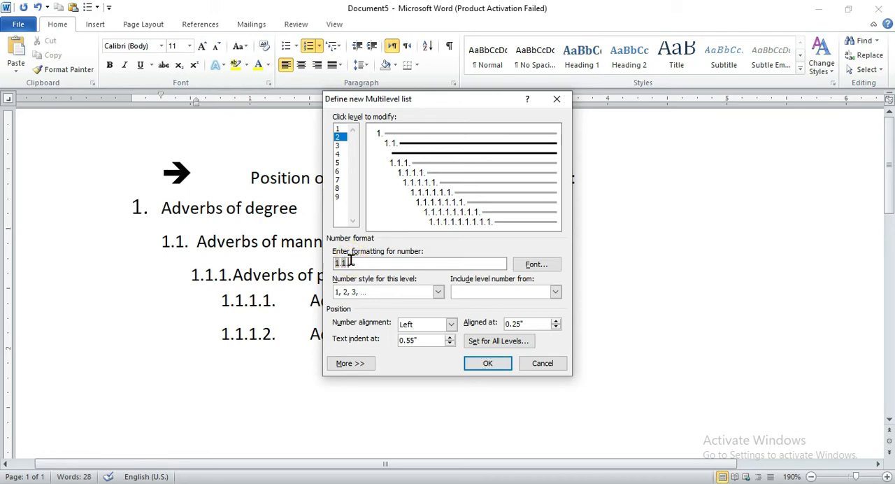
{"action": "left_click_drag", "start_coordinate": [353, 262], "coordinate": [335, 260]}
{"action": "key", "text": "BackSpace"}
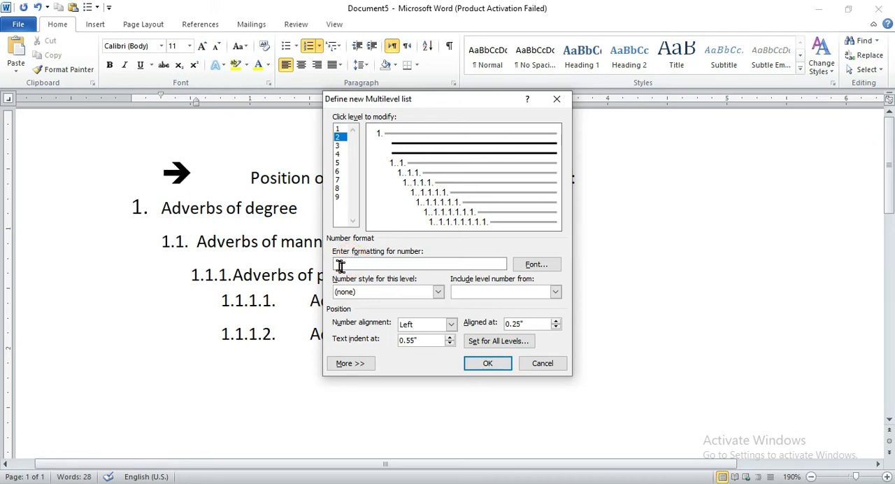
{"action": "left_click", "coordinate": [438, 292]}
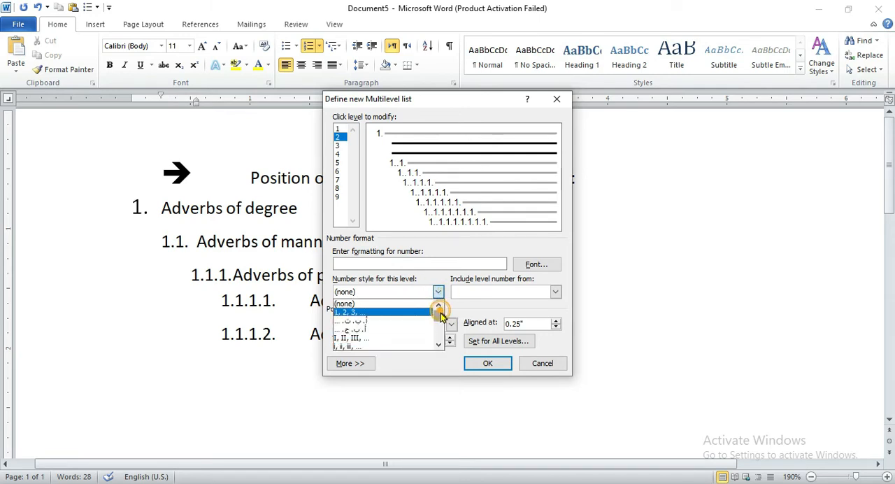
{"action": "mouse_move", "coordinate": [438, 315]}
{"action": "left_mouse_down"}
{"action": "mouse_move", "coordinate": [440, 330]}
{"action": "mouse_move", "coordinate": [440, 316]}
{"action": "left_mouse_up"}
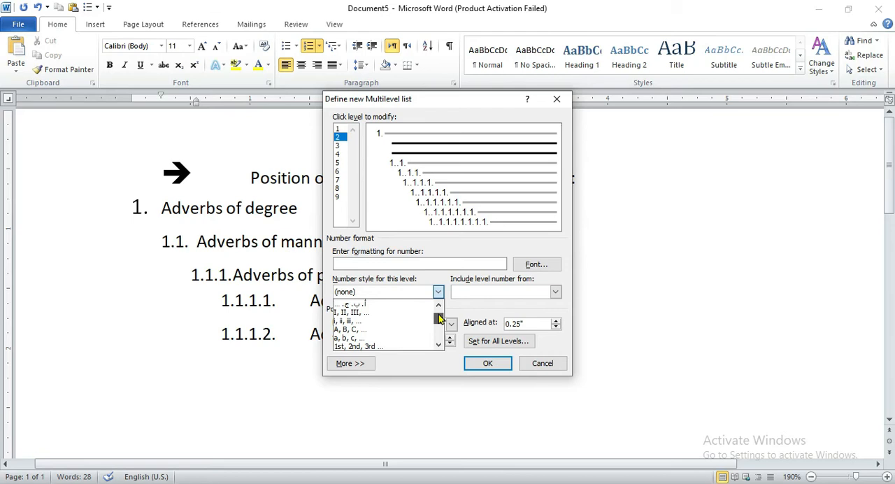
{"action": "left_click", "coordinate": [353, 330]}
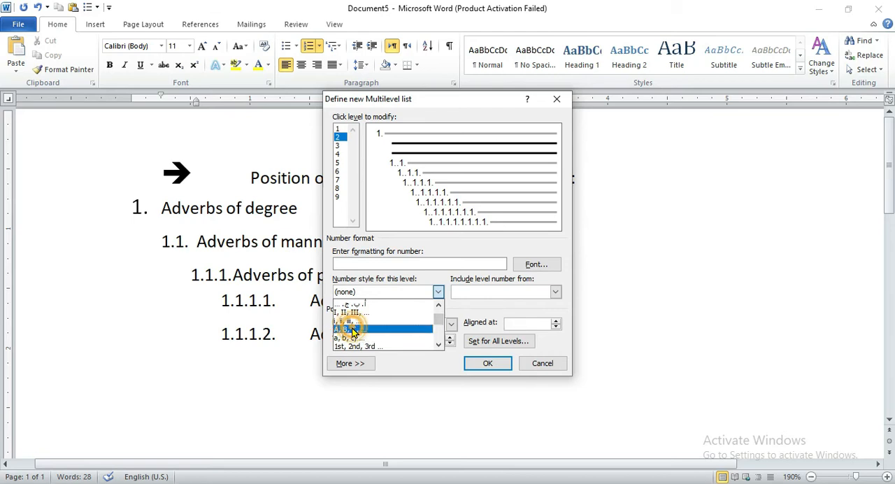
{"action": "left_click", "coordinate": [487, 366]}
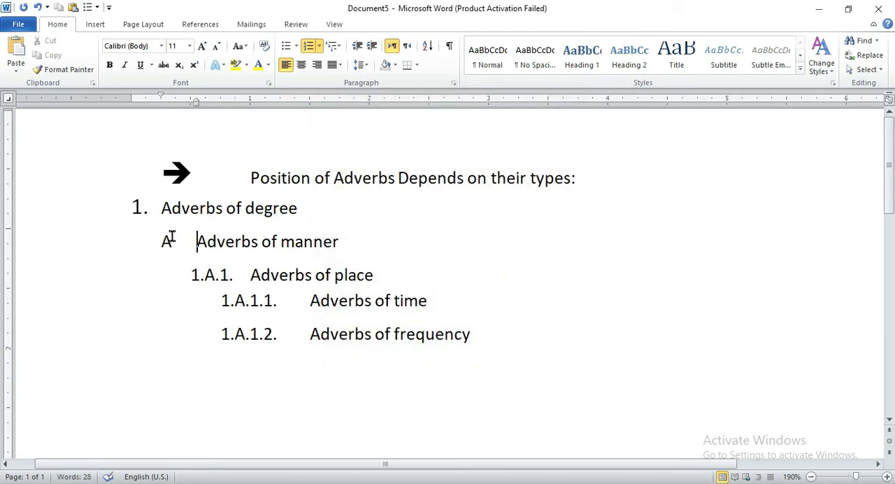
{"action": "left_click", "coordinate": [171, 237]}
{"action": "left_click_drag", "start_coordinate": [488, 338], "coordinate": [163, 193]}
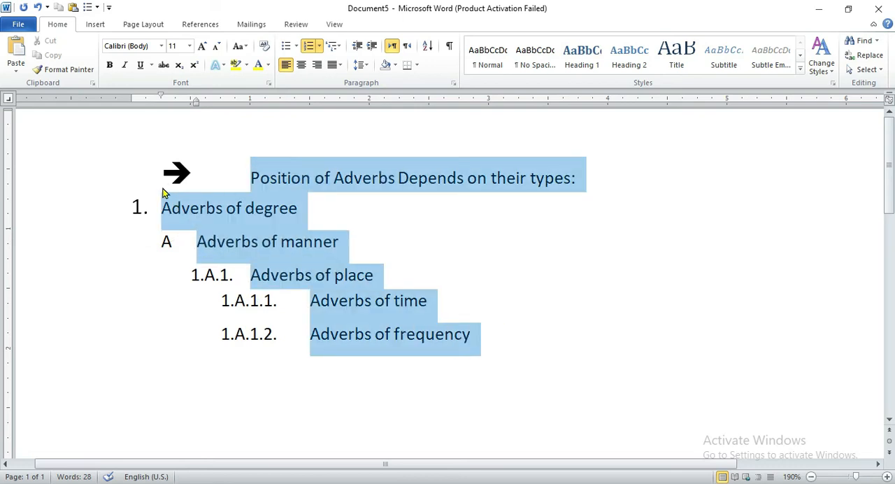
{"action": "left_click", "coordinate": [497, 255]}
{"action": "left_click_drag", "start_coordinate": [889, 191], "coordinate": [889, 199]}
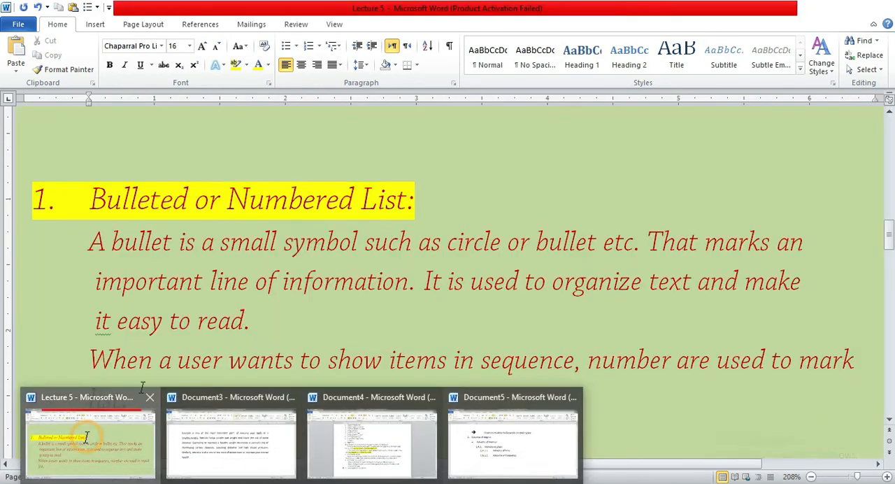
Review the "Indent text in paragraphs" section of the Lecture 5 document, and switch to Document3.
{"action": "left_click", "coordinate": [86, 437]}
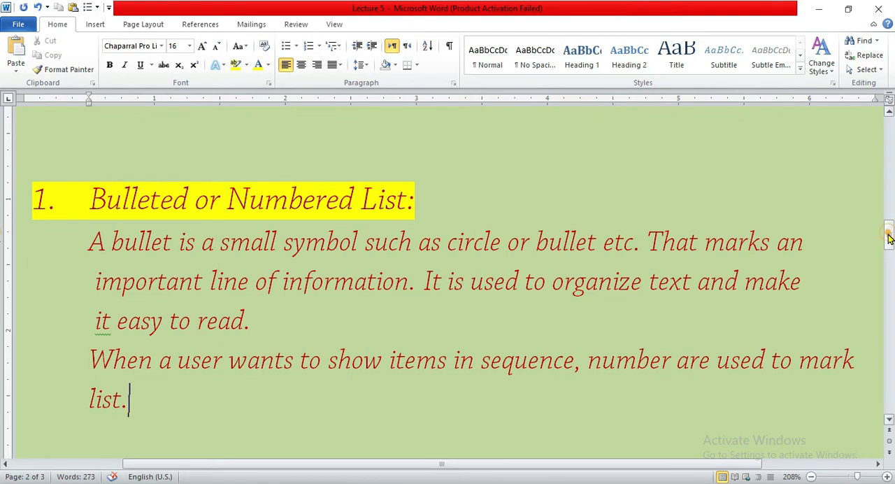
{"action": "left_click_drag", "start_coordinate": [889, 233], "coordinate": [891, 287]}
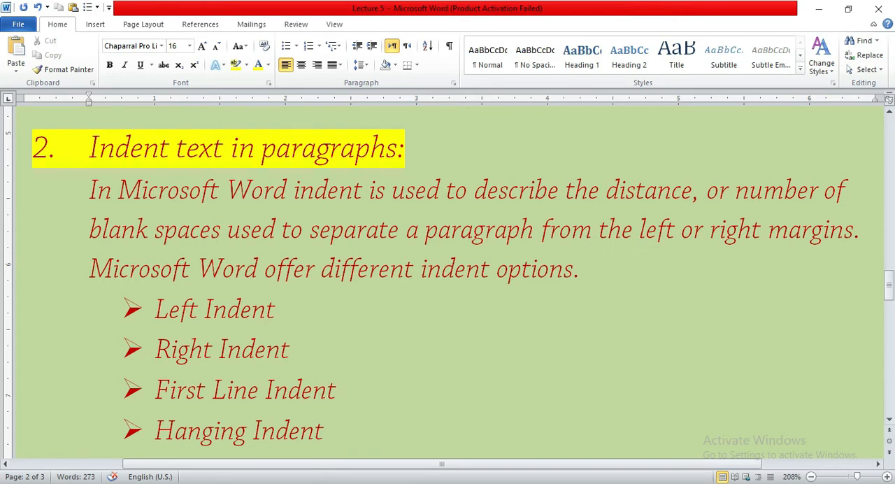
{"action": "mouse_move", "coordinate": [305, 481]}
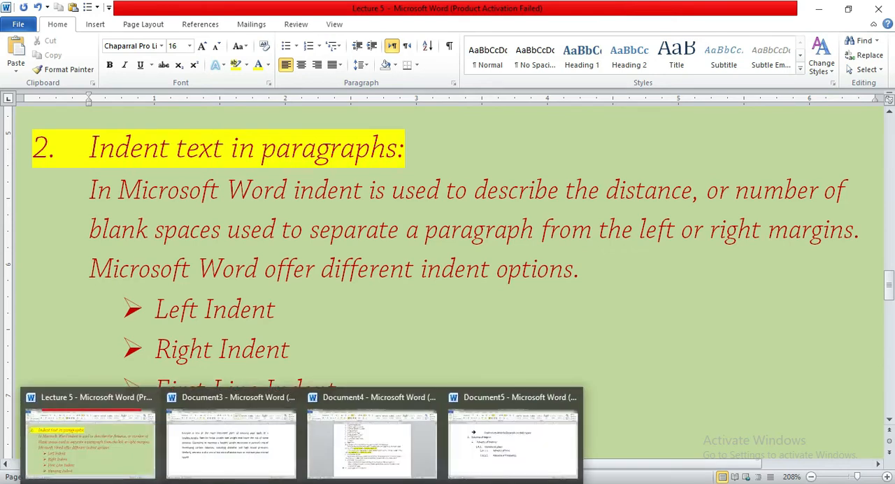
{"action": "left_click", "coordinate": [231, 447]}
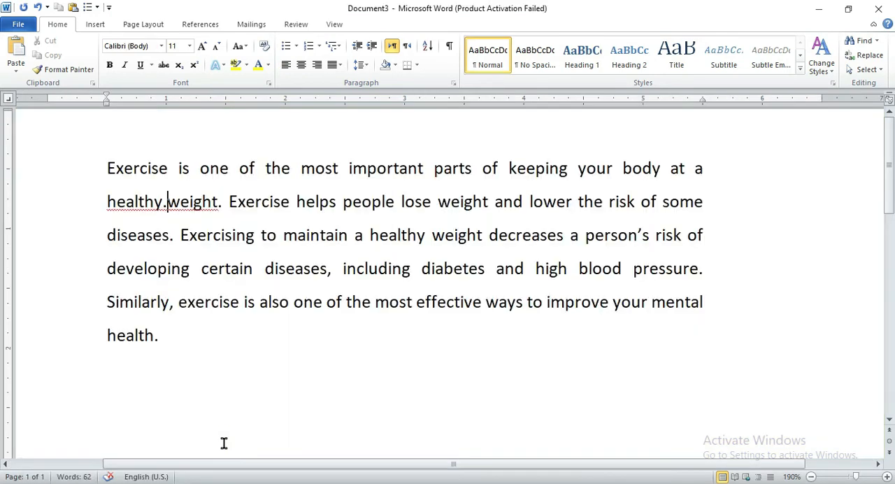
Edit the second line's text in the exercise paragraph so it reads "healthy. Weight Exercise helps people".
{"action": "left_click", "coordinate": [176, 336]}
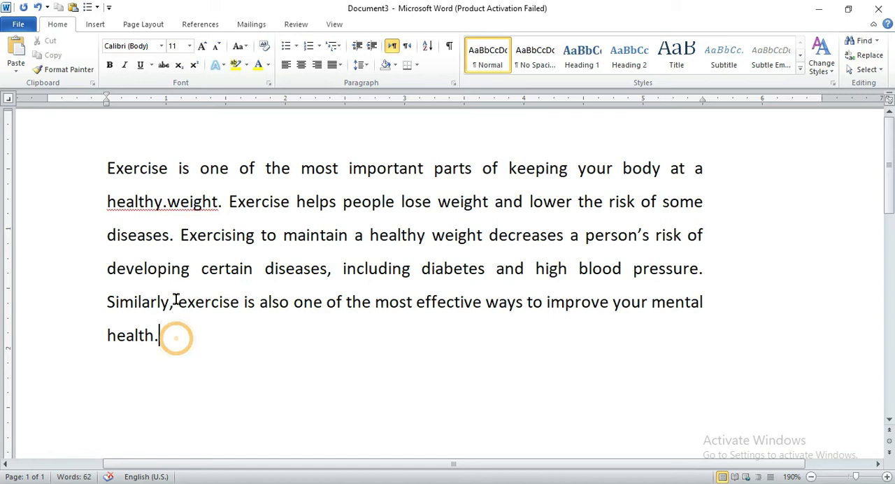
{"action": "left_click", "coordinate": [226, 202]}
{"action": "key", "text": "BackSpace"}
{"action": "key", "text": "BackSpace"}
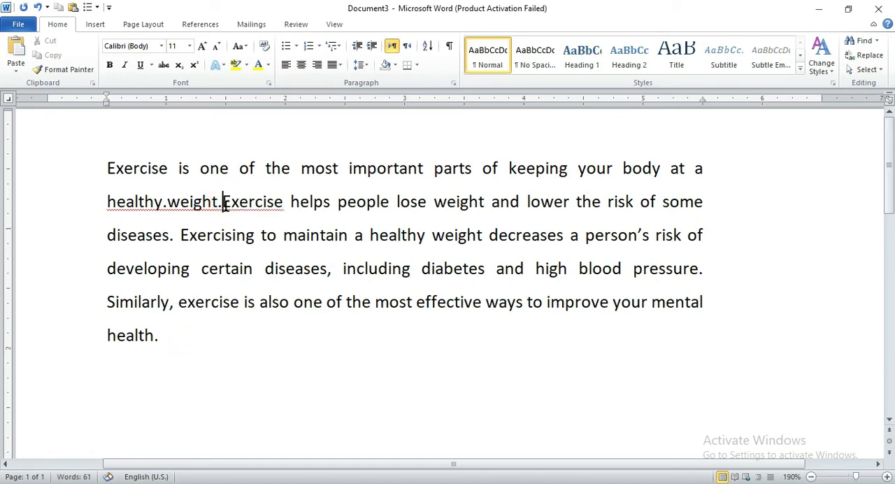
{"action": "left_click", "coordinate": [168, 202]}
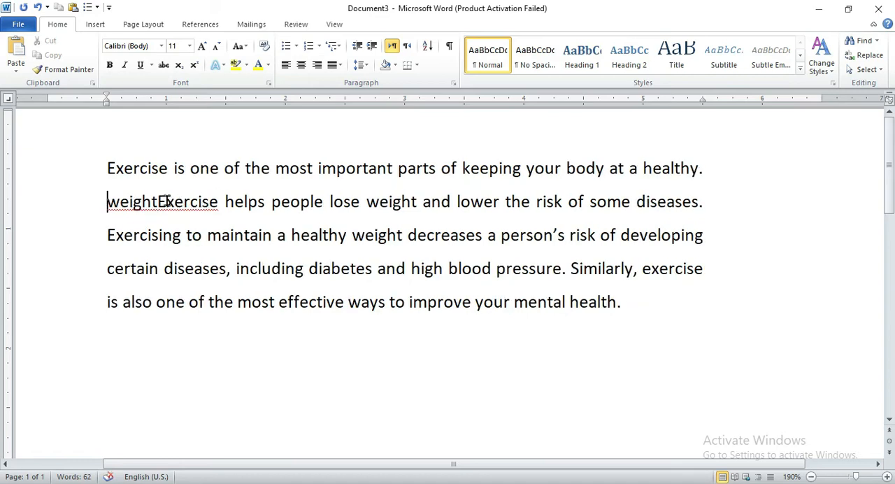
{"action": "left_click", "coordinate": [160, 200]}
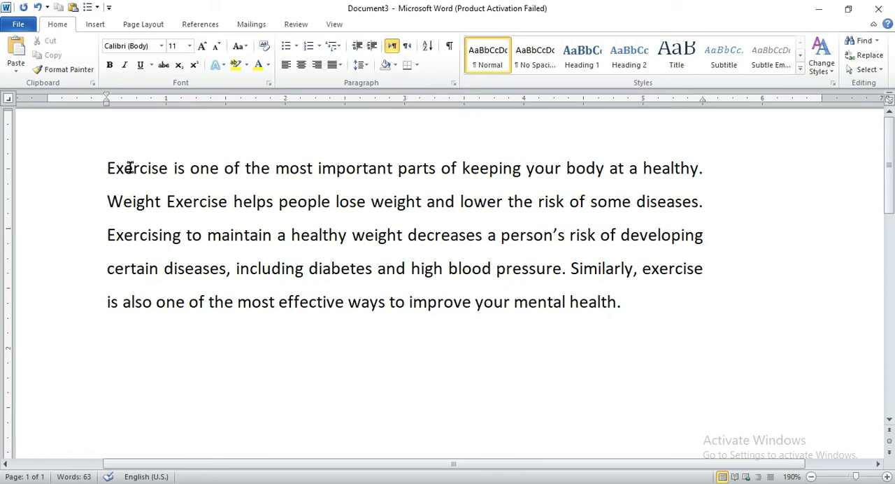
{"action": "left_click", "coordinate": [166, 202]}
Set the left indent of the whole exercise paragraph to 1 inch on the ruler.
{"action": "left_click_drag", "start_coordinate": [106, 103], "coordinate": [166, 106]}
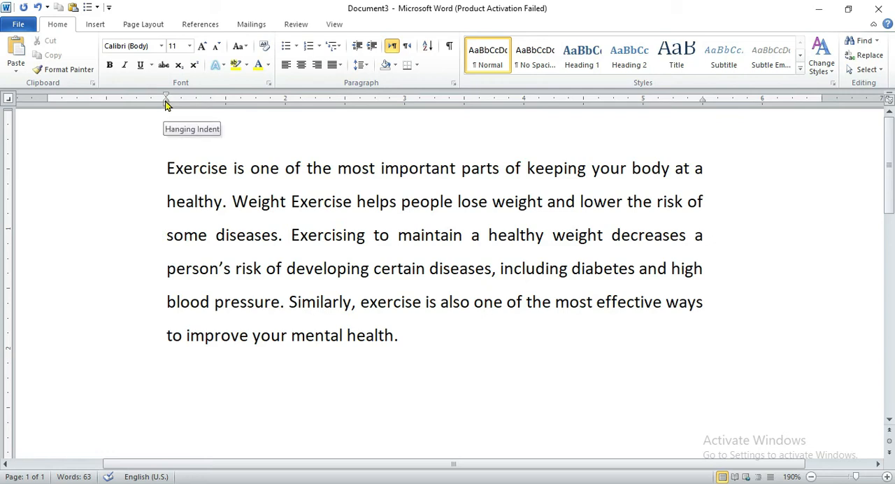
{"action": "left_click", "coordinate": [160, 169]}
Try a hanging indent of about 0.7 inch on the exercise paragraph, and return it to 1 inch.
{"action": "left_click", "coordinate": [160, 200]}
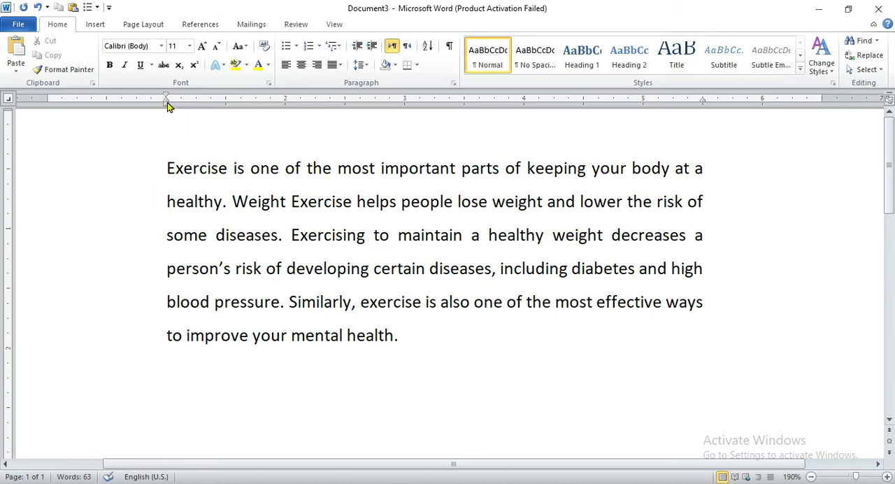
{"action": "mouse_move", "coordinate": [167, 102]}
{"action": "left_mouse_down"}
{"action": "mouse_move", "coordinate": [196, 104]}
{"action": "mouse_move", "coordinate": [128, 103]}
{"action": "left_mouse_up"}
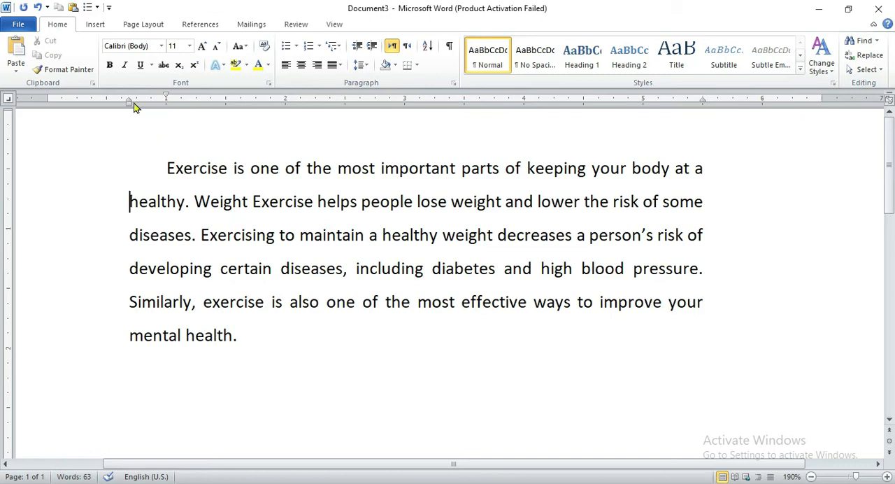
{"action": "left_click_drag", "start_coordinate": [129, 102], "coordinate": [165, 110]}
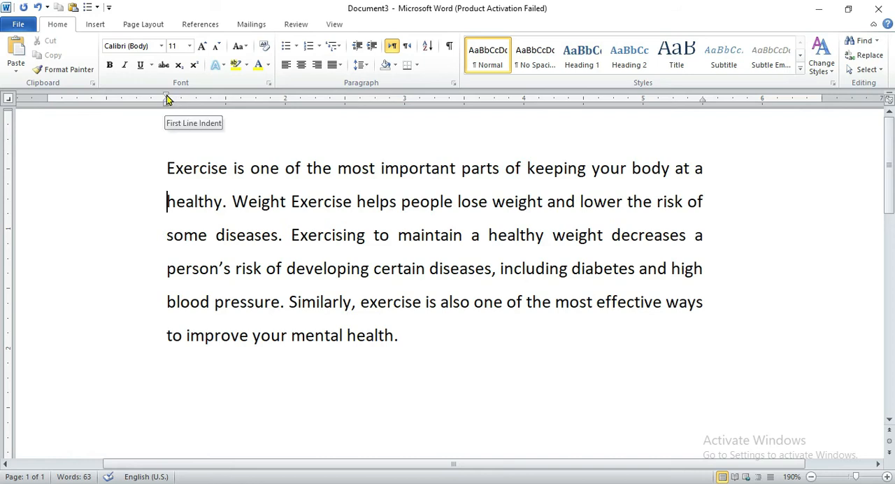
Set the exercise paragraph's first line indent to 1.5 inches and its right indent to the 4-inch ruler mark.
{"action": "left_click", "coordinate": [165, 168]}
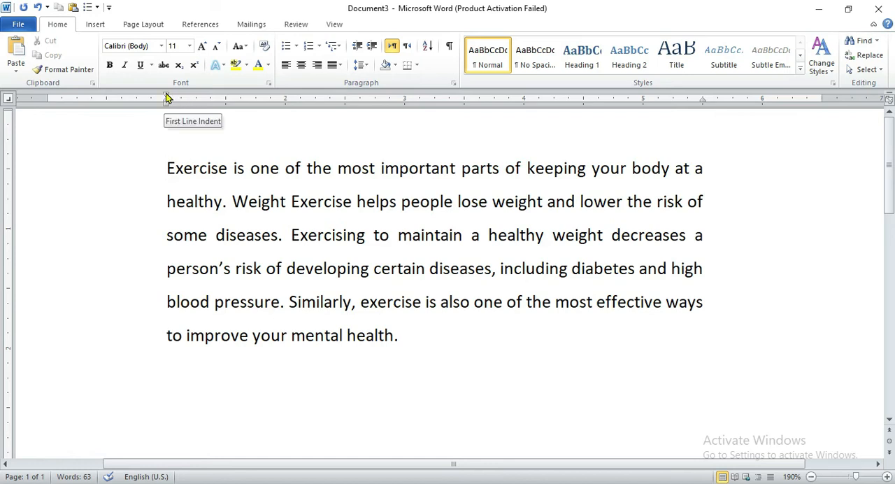
{"action": "left_click_drag", "start_coordinate": [166, 97], "coordinate": [227, 104]}
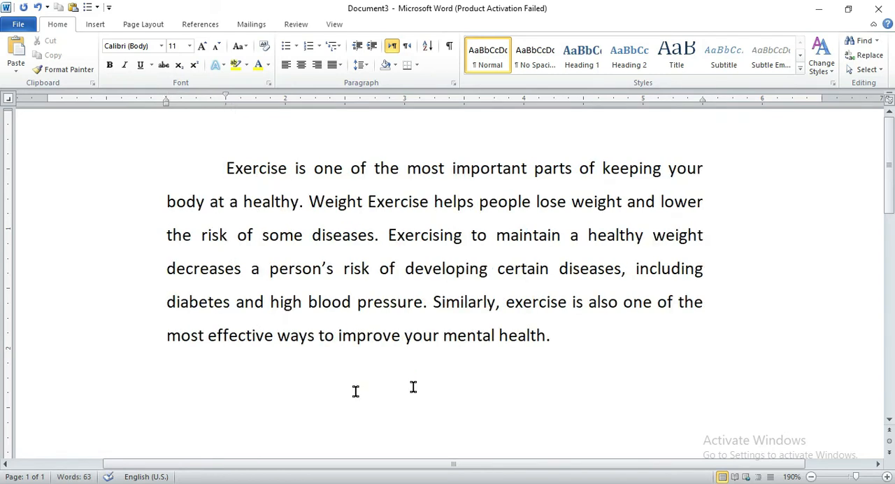
{"action": "left_click", "coordinate": [559, 335]}
{"action": "left_click_drag", "start_coordinate": [704, 103], "coordinate": [522, 118]}
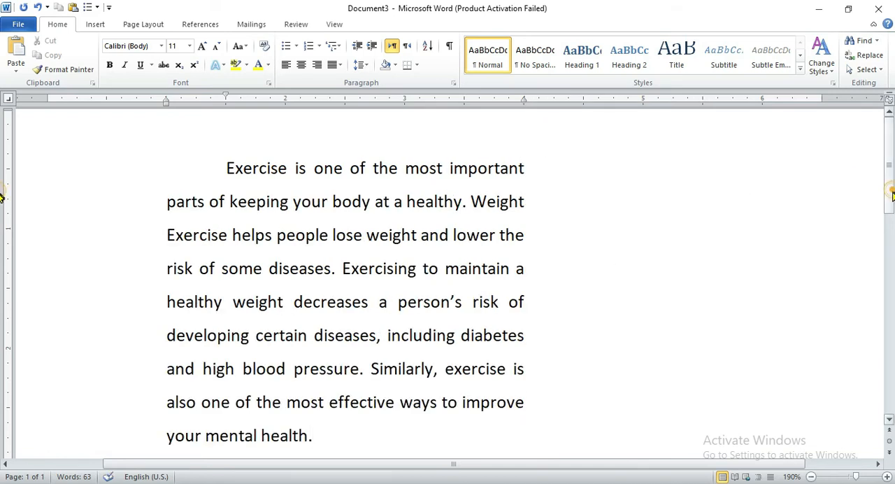
Switch to the Lecture 5 document and read section 3, "Align Text with Tabs".
{"action": "mouse_move", "coordinate": [890, 188]}
{"action": "left_mouse_down"}
{"action": "mouse_move", "coordinate": [891, 204]}
{"action": "mouse_move", "coordinate": [890, 188]}
{"action": "left_mouse_up"}
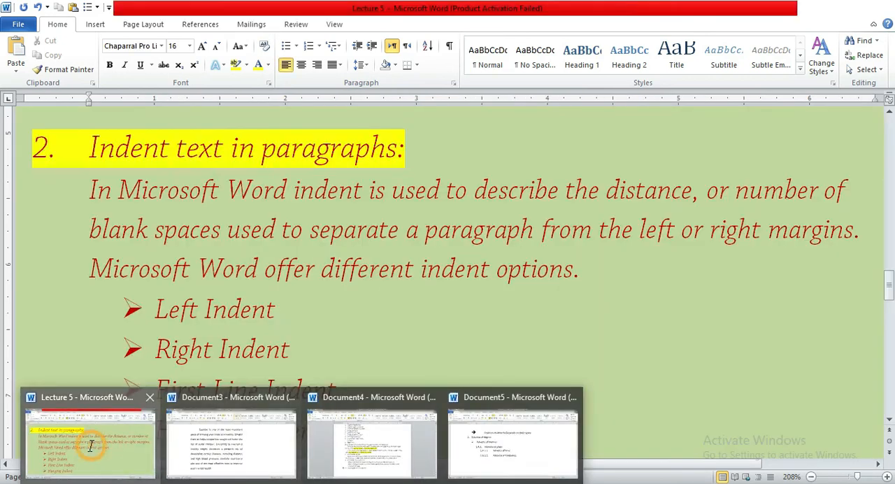
{"action": "left_click", "coordinate": [111, 426]}
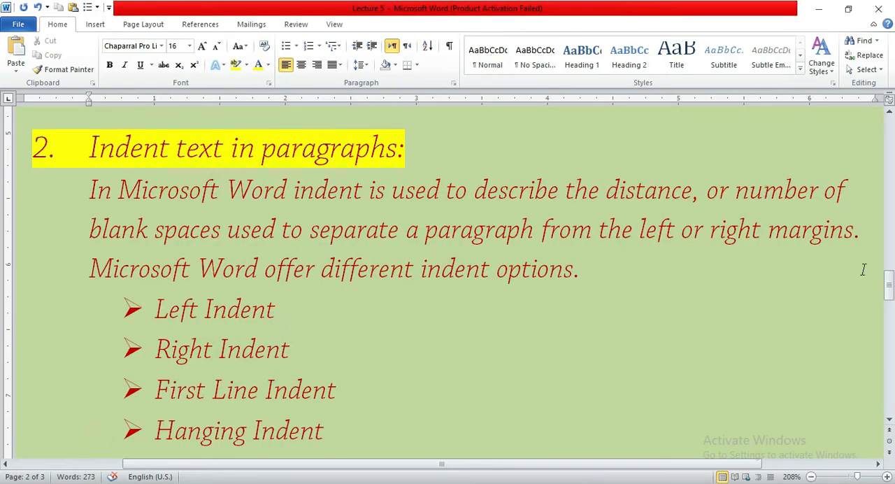
{"action": "left_click_drag", "start_coordinate": [891, 283], "coordinate": [872, 319]}
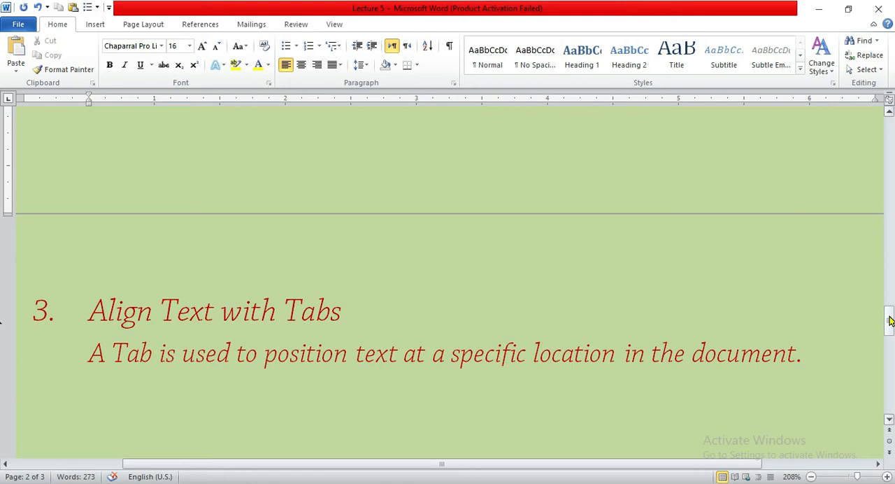
{"action": "left_click_drag", "start_coordinate": [889, 320], "coordinate": [889, 323]}
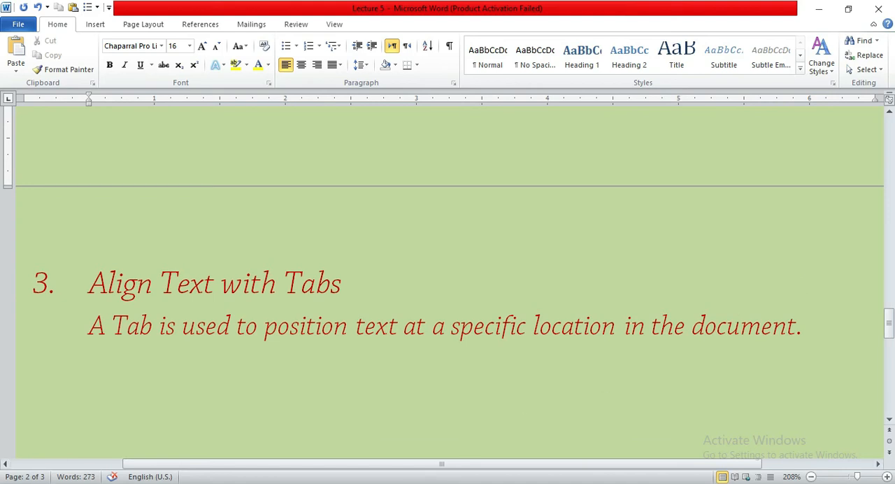
Return to Document3 and delete the entire exercise paragraph.
{"action": "mouse_move", "coordinate": [302, 483]}
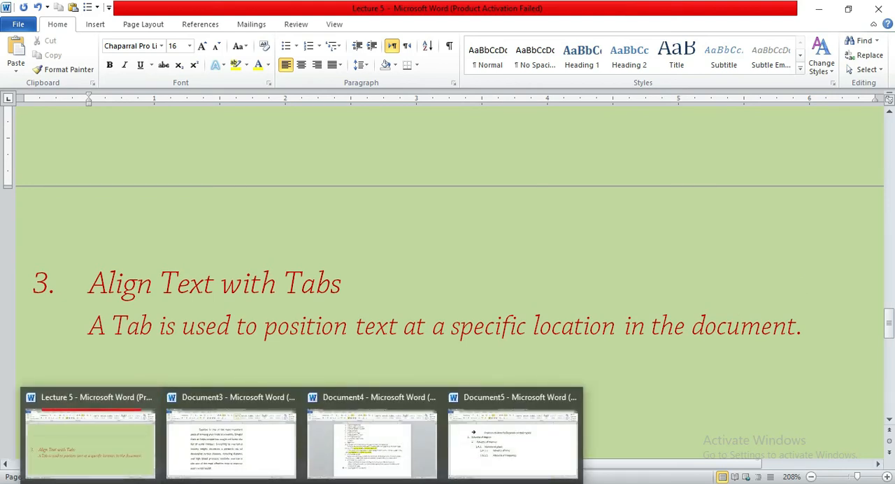
{"action": "left_click", "coordinate": [233, 445]}
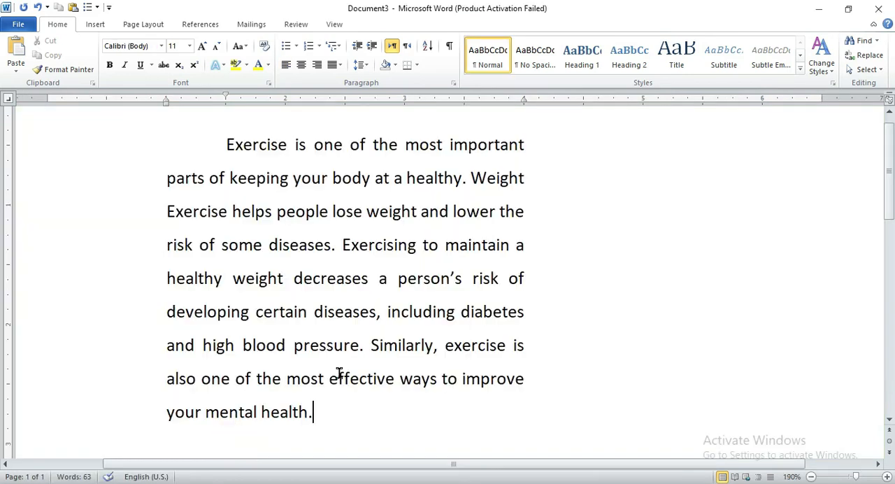
{"action": "mouse_move", "coordinate": [320, 411]}
{"action": "left_mouse_down"}
{"action": "mouse_move", "coordinate": [286, 367]}
{"action": "mouse_move", "coordinate": [200, 175]}
{"action": "mouse_move", "coordinate": [180, 178]}
{"action": "left_mouse_up"}
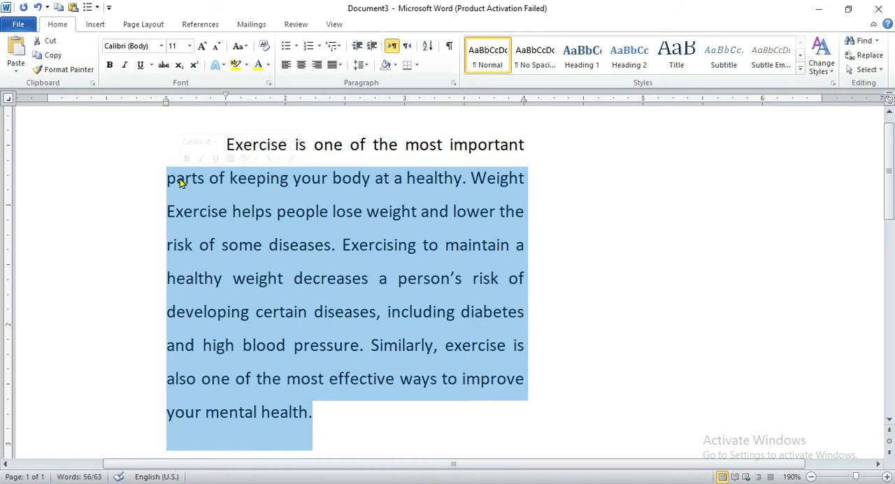
{"action": "key", "text": "BackSpace"}
{"action": "left_click_drag", "start_coordinate": [514, 147], "coordinate": [230, 144]}
{"action": "key", "text": "BackSpace"}
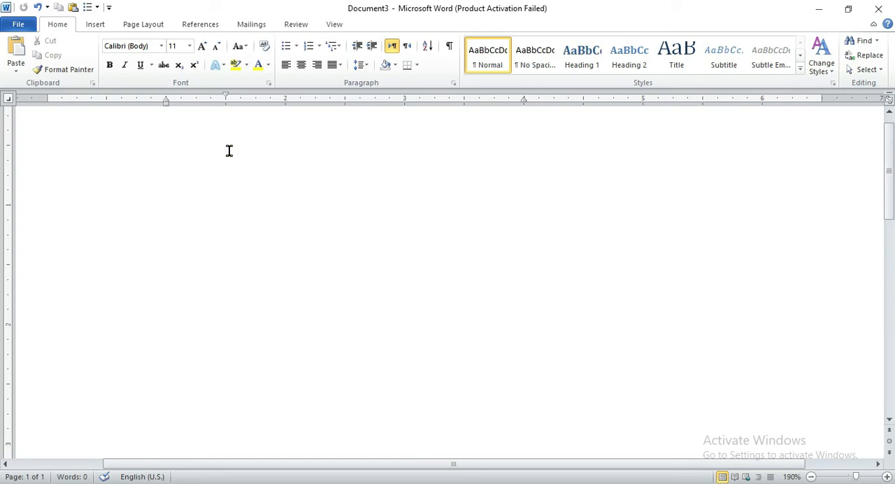
Enter the line "Sunday Monday Tuesday" in the emptied document and start a new line.
{"action": "type", "text": "Sund"}
{"action": "key", "text": "BackSpace"}
{"action": "key", "text": "BackSpace"}
{"action": "type", "text": "mon"}
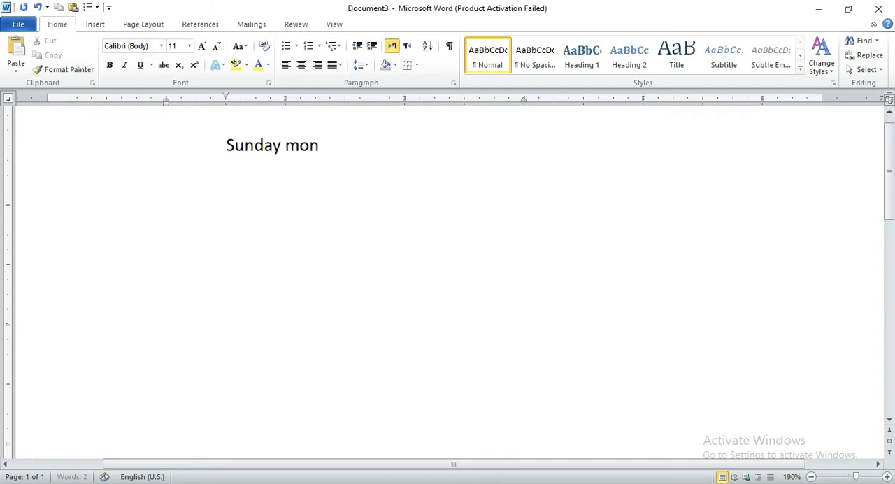
{"action": "type", "text": "day "}
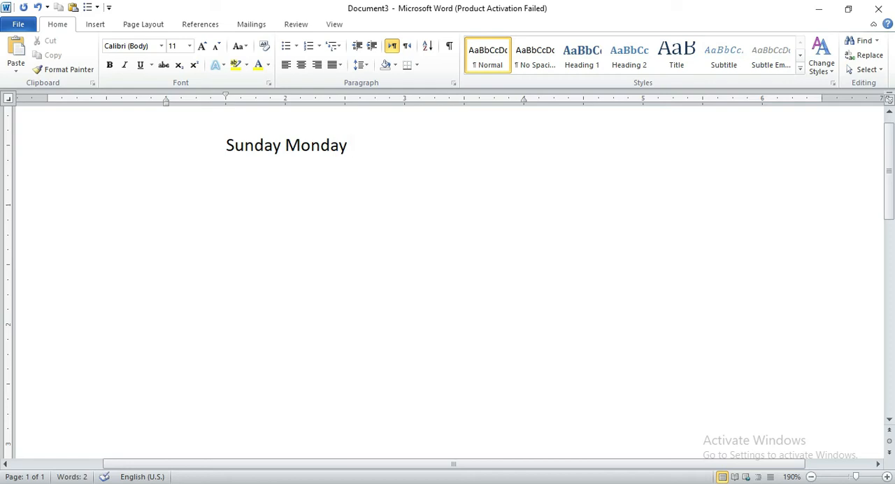
{"action": "type", "text": "tuesday"}
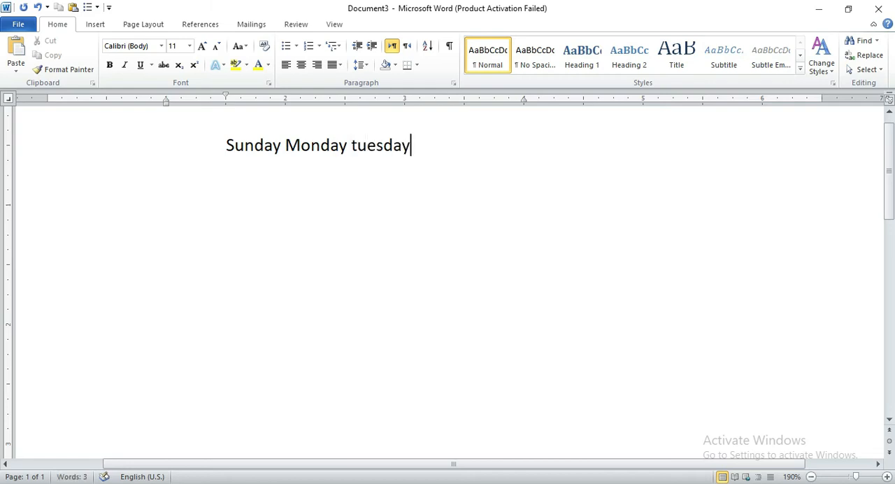
{"action": "key", "text": "Return"}
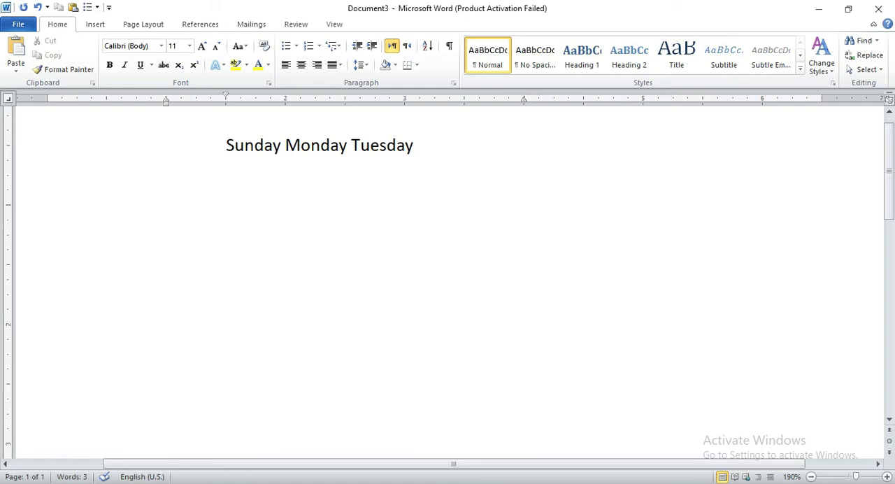
Enter "Wednesday Thursday Friday" as the second line of the document.
{"action": "type", "text": "wednes"}
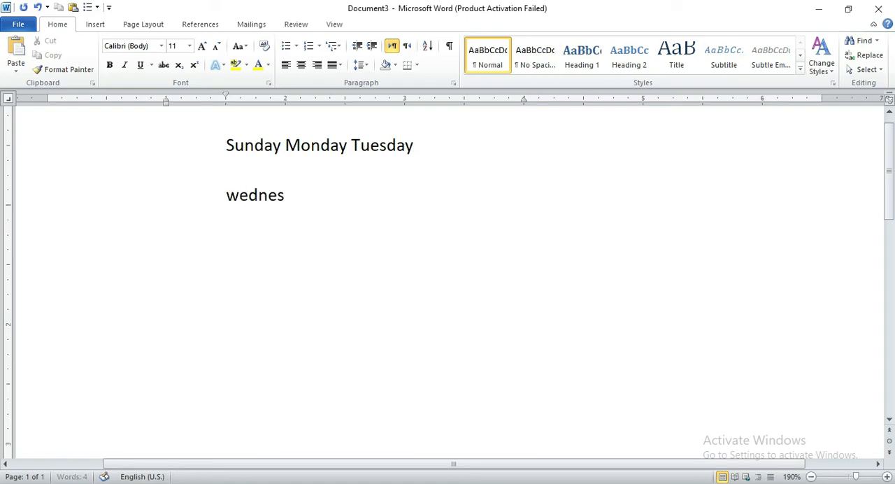
{"action": "type", "text": "day "}
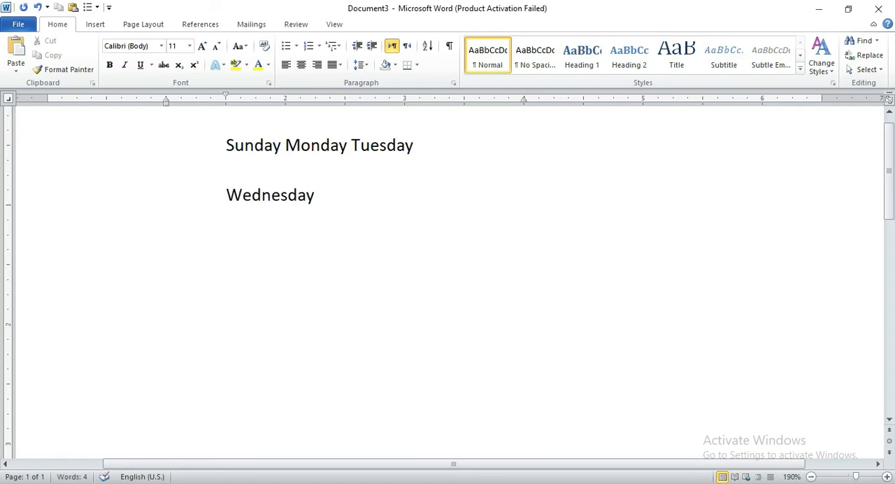
{"action": "type", "text": "thursday "}
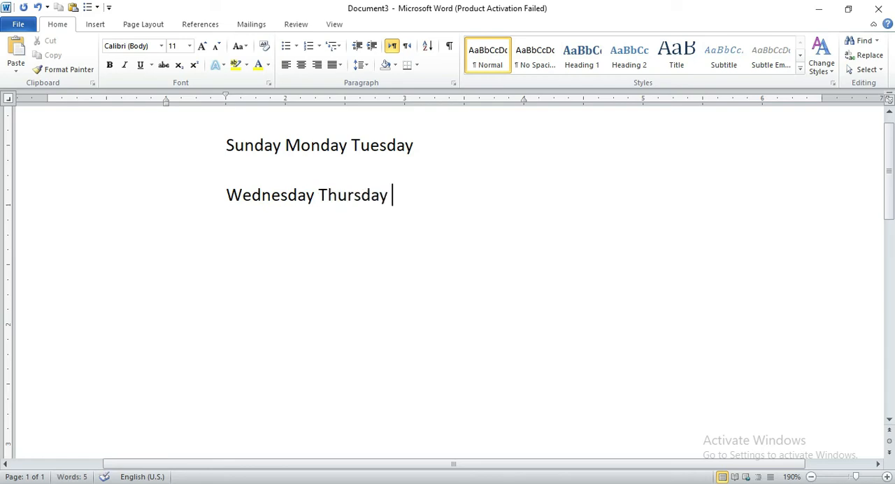
{"action": "type", "text": "friday"}
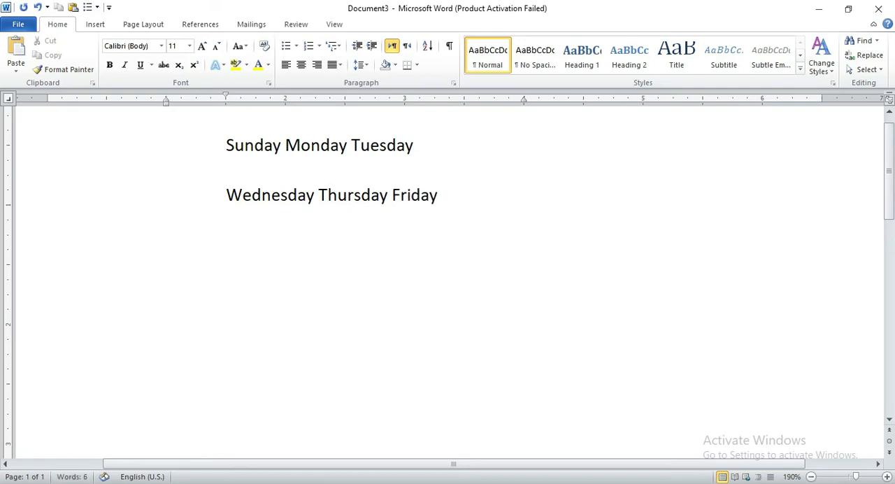
Separate Sunday, Monday and Tuesday with tabs, moving the first line's right indent to about the 5.7-inch ruler mark.
{"action": "left_click", "coordinate": [285, 144]}
{"action": "key", "text": "Tab"}
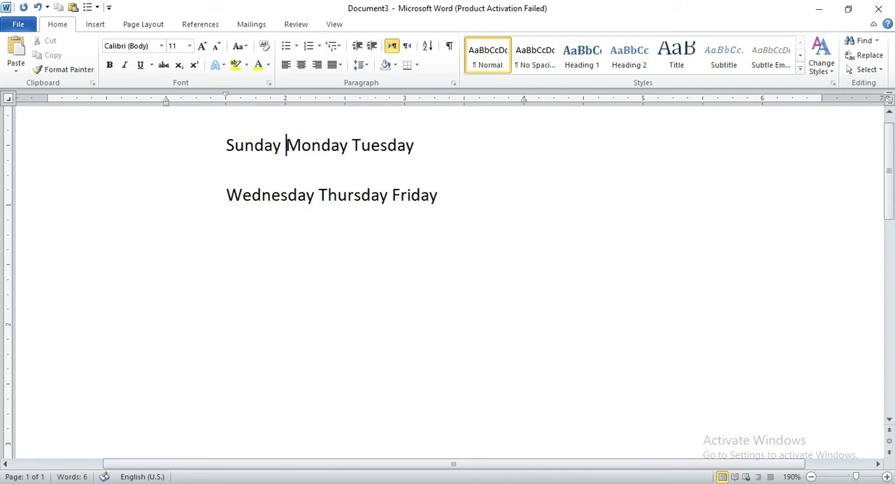
{"action": "key", "text": "Tab"}
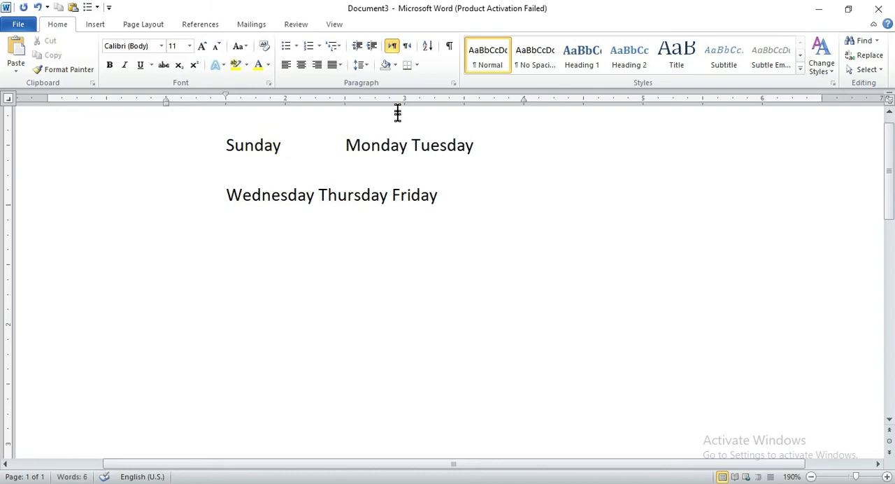
{"action": "left_click", "coordinate": [416, 143]}
{"action": "left_click", "coordinate": [413, 142]}
{"action": "key", "text": "Return"}
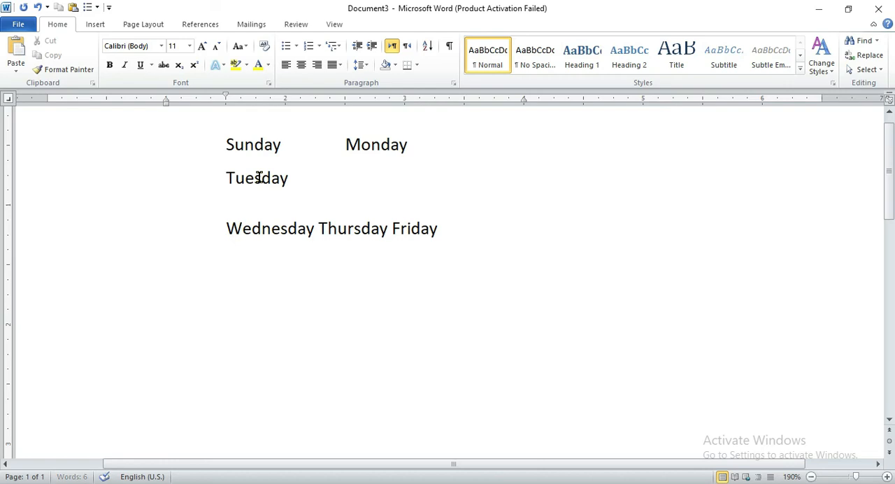
{"action": "key", "text": "BackSpace"}
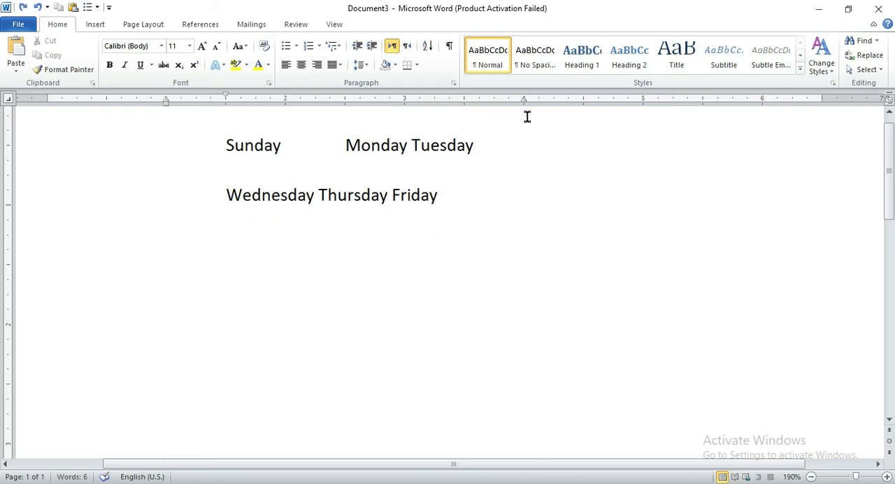
{"action": "left_click_drag", "start_coordinate": [524, 100], "coordinate": [725, 114]}
{"action": "key", "text": "Tab"}
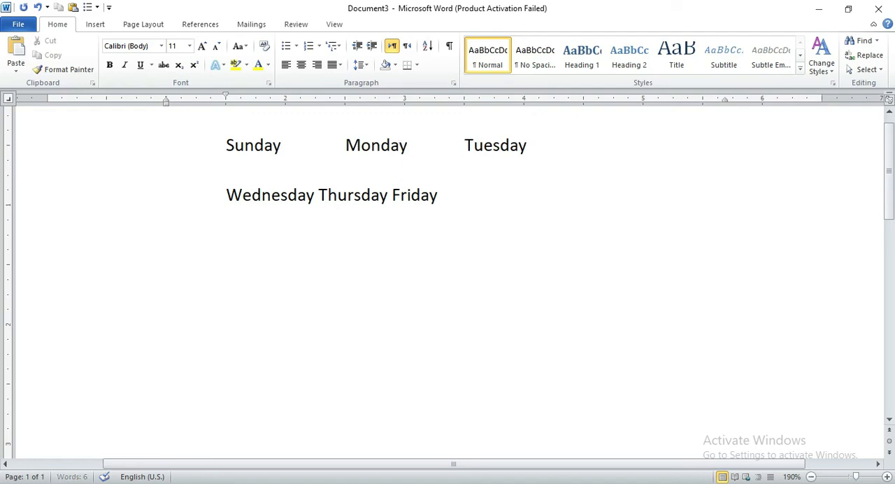
Separate Wednesday, Thursday and Friday with tabs so they line up in columns under the first line's words.
{"action": "left_click", "coordinate": [316, 186]}
{"action": "key", "text": "Tab"}
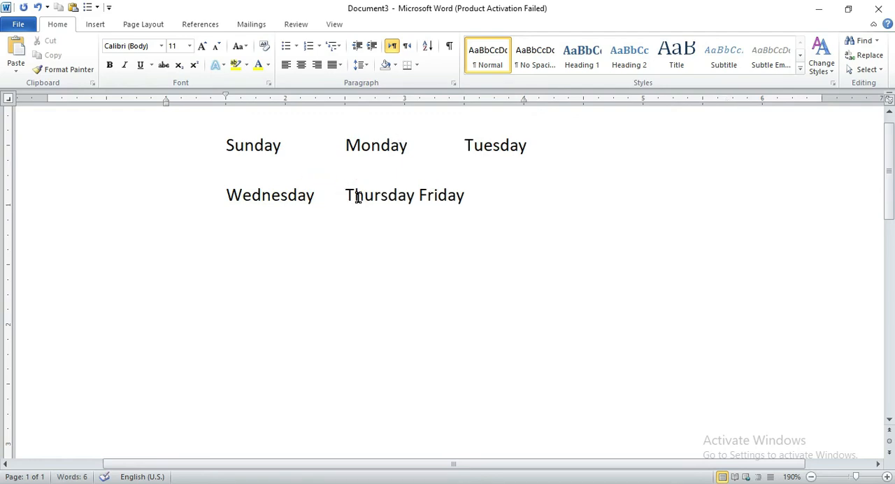
{"action": "left_click", "coordinate": [419, 195]}
{"action": "key", "text": "Tab"}
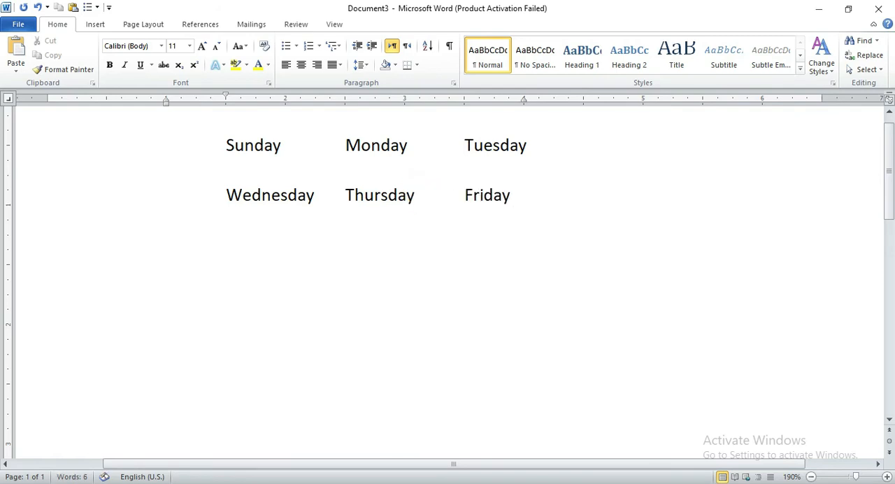
{"action": "key", "text": "Return"}
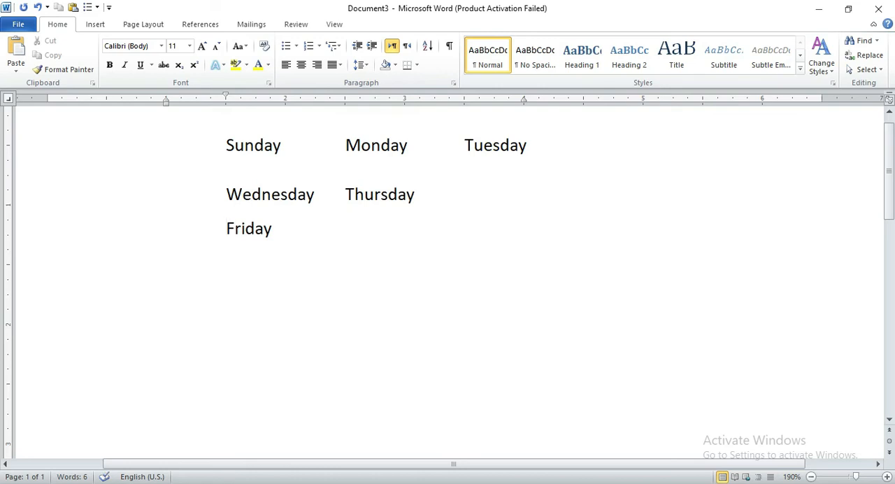
{"action": "key", "text": "BackSpace"}
{"action": "key", "text": "BackSpace"}
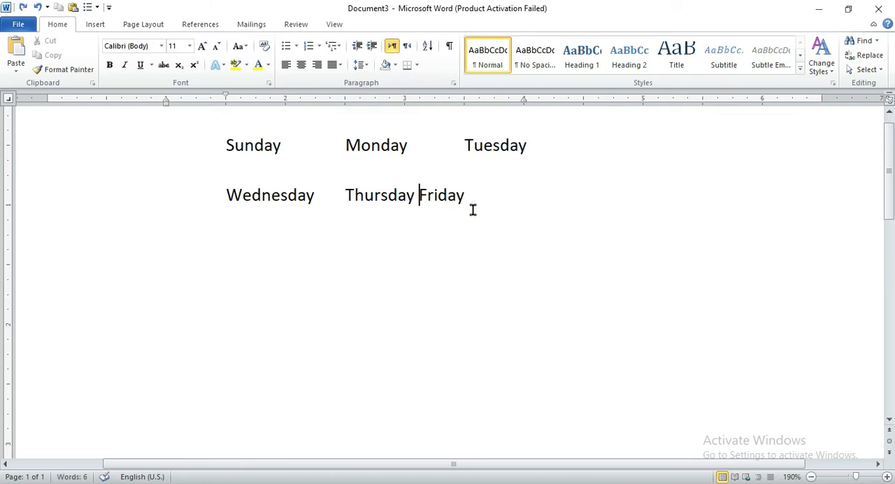
{"action": "key", "text": "Tab"}
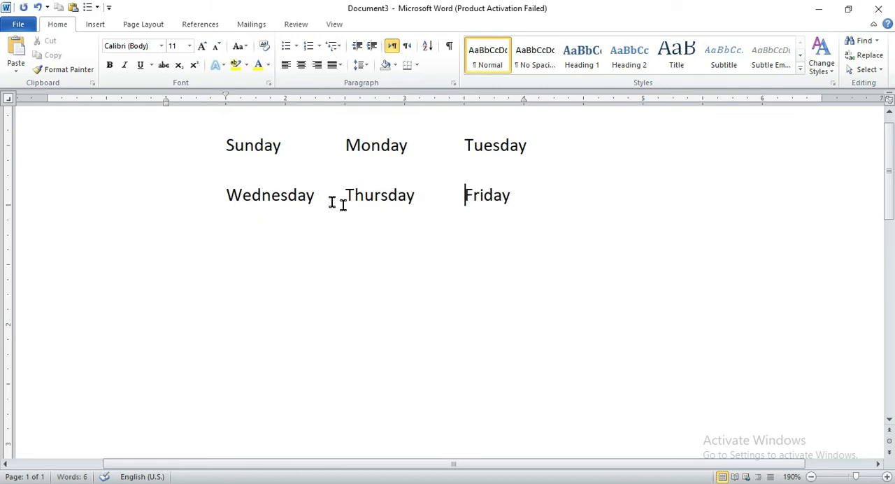
{"action": "left_click", "coordinate": [524, 194]}
{"action": "left_click_drag", "start_coordinate": [524, 194], "coordinate": [232, 138]}
{"action": "left_click", "coordinate": [480, 272]}
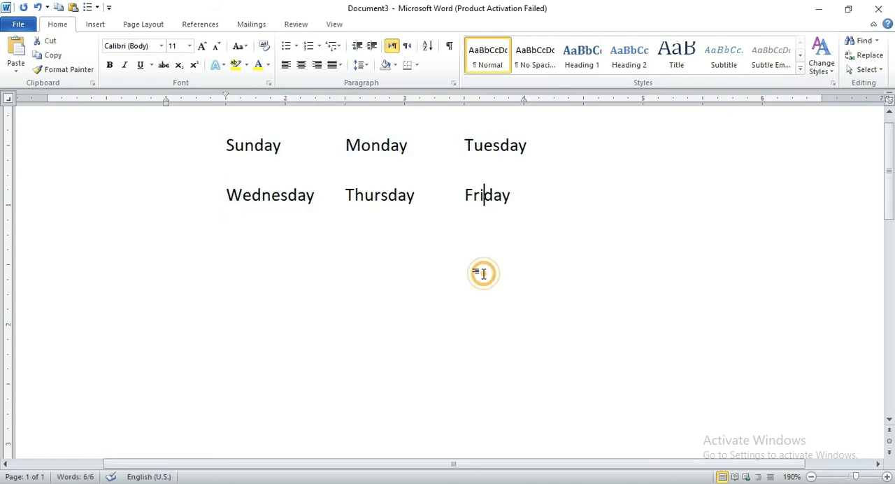
{"action": "left_click_drag", "start_coordinate": [525, 206], "coordinate": [251, 165]}
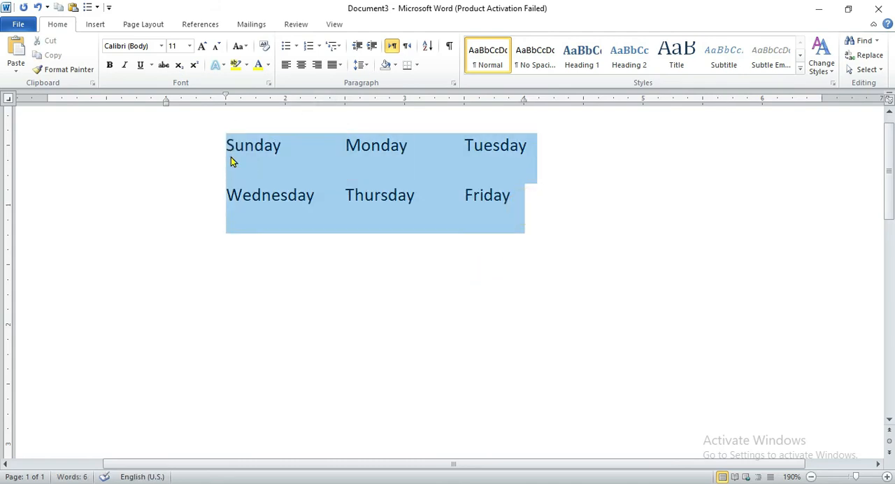
{"action": "left_click", "coordinate": [628, 316]}
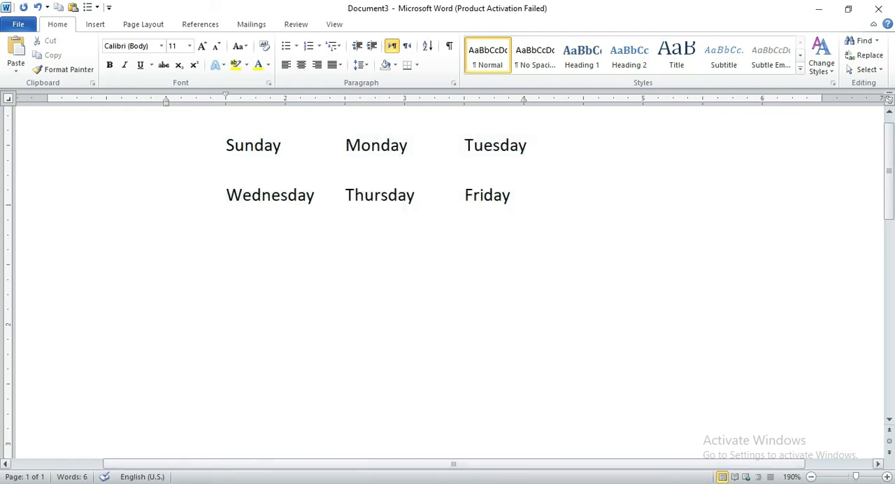
Switch to the Lecture 5 document and read section 4, "Add a Border".
{"action": "mouse_move", "coordinate": [301, 483]}
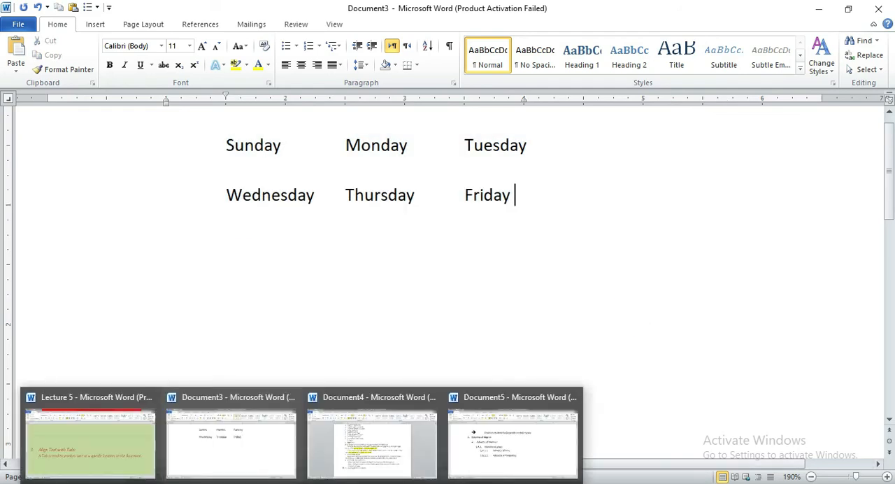
{"action": "left_click", "coordinate": [127, 423]}
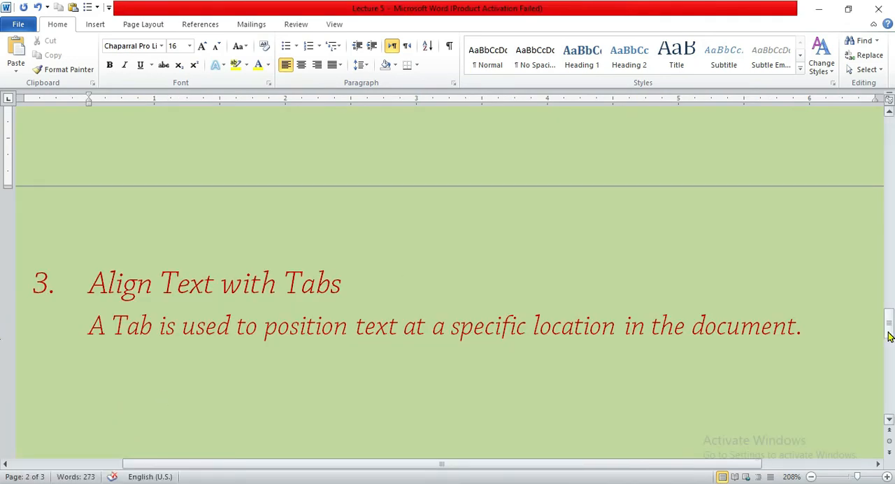
{"action": "left_click_drag", "start_coordinate": [889, 332], "coordinate": [888, 348]}
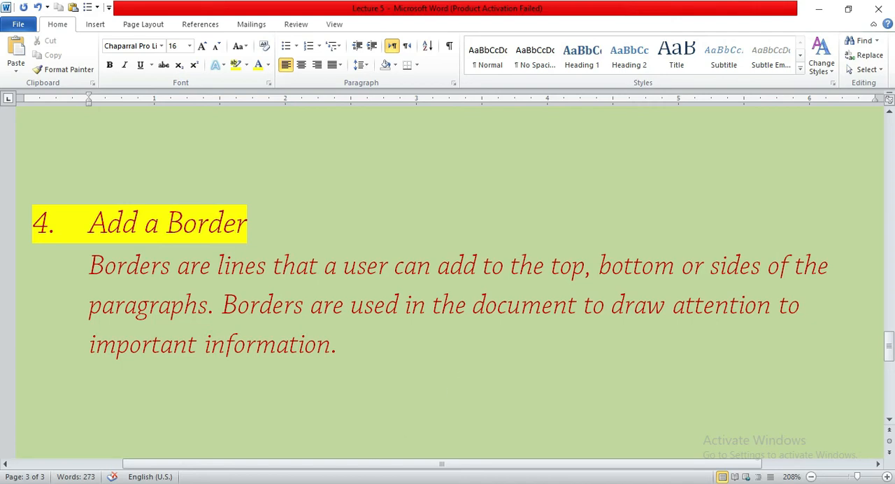
Return to Document3 and undo the weekday lines, the paragraph deletion and the exercise paragraph's last right indent change.
{"action": "mouse_move", "coordinate": [290, 482]}
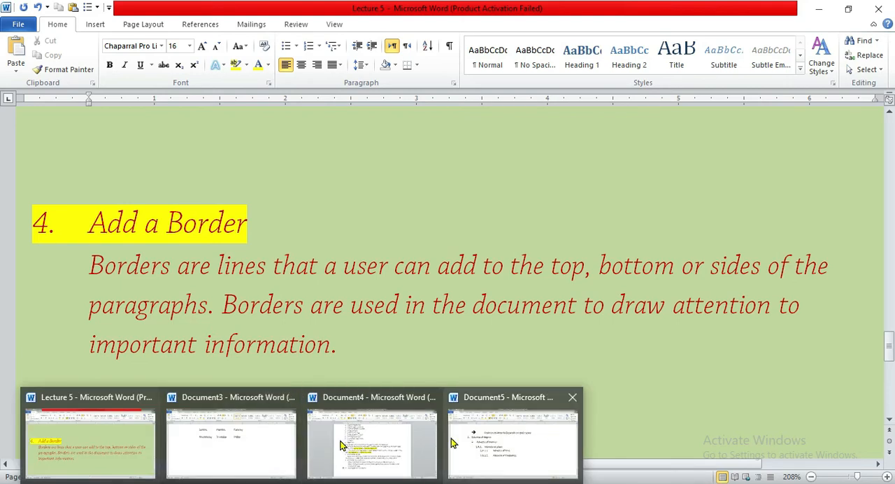
{"action": "left_click", "coordinate": [194, 425]}
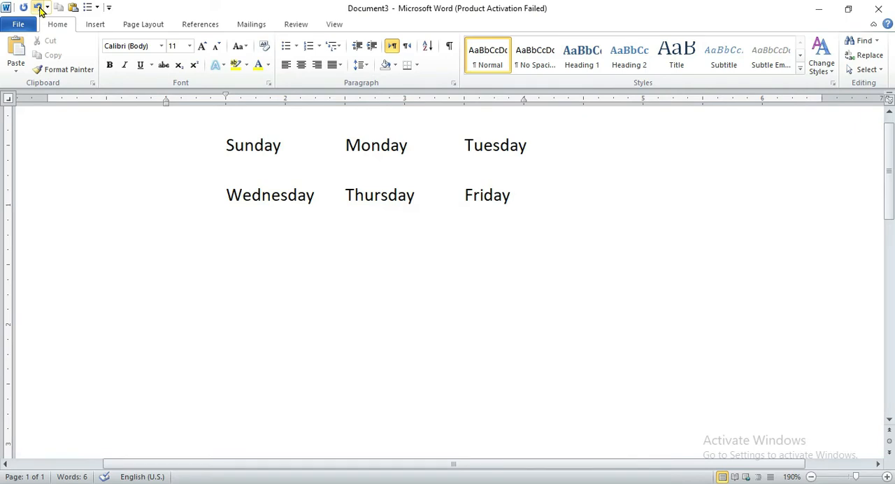
{"action": "left_click", "coordinate": [39, 8]}
{"action": "left_click", "coordinate": [38, 8]}
{"action": "left_click", "coordinate": [38, 8]}
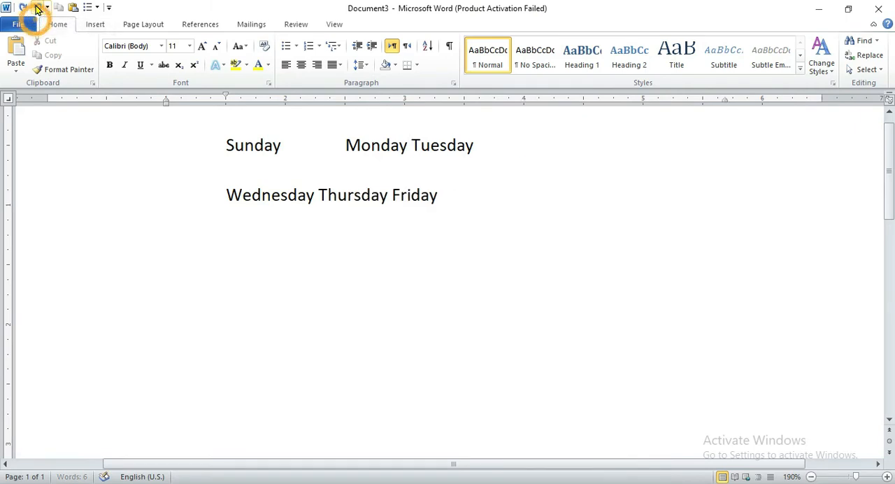
{"action": "left_click", "coordinate": [38, 7]}
{"action": "left_click", "coordinate": [38, 7]}
{"action": "left_click", "coordinate": [38, 8]}
{"action": "left_click", "coordinate": [38, 8]}
{"action": "left_click", "coordinate": [38, 8]}
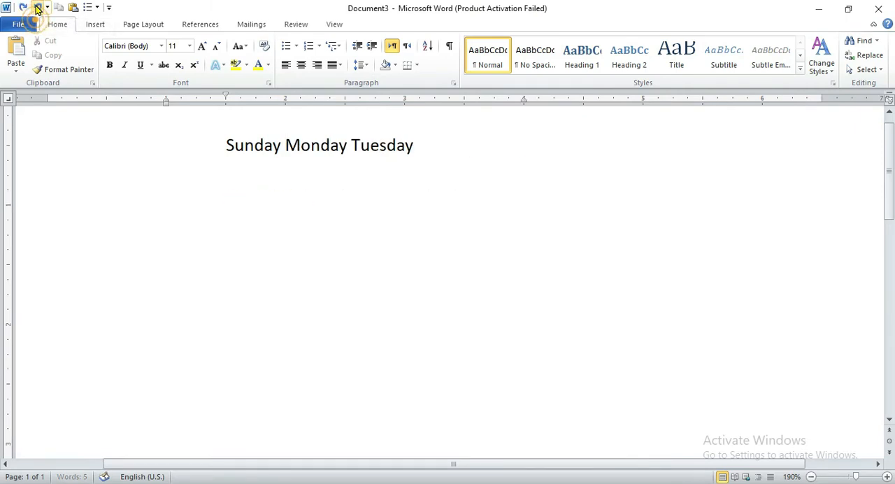
{"action": "left_click", "coordinate": [37, 8]}
{"action": "left_click", "coordinate": [38, 8]}
{"action": "left_click", "coordinate": [38, 7]}
{"action": "left_click", "coordinate": [37, 8]}
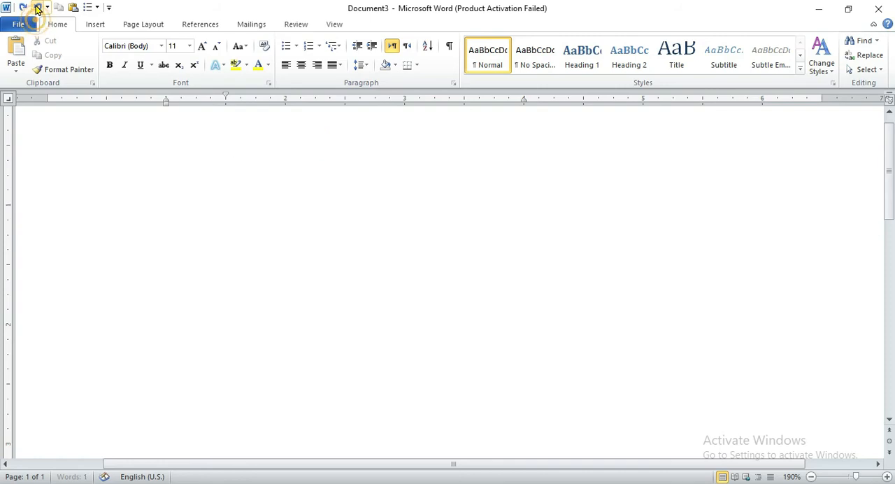
{"action": "left_click", "coordinate": [37, 8]}
{"action": "left_click", "coordinate": [38, 7]}
{"action": "left_click", "coordinate": [38, 8]}
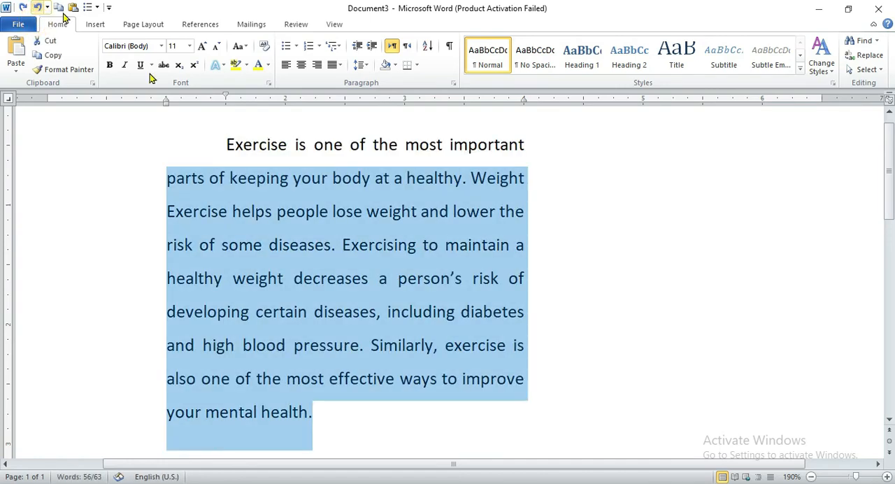
{"action": "left_click", "coordinate": [37, 7]}
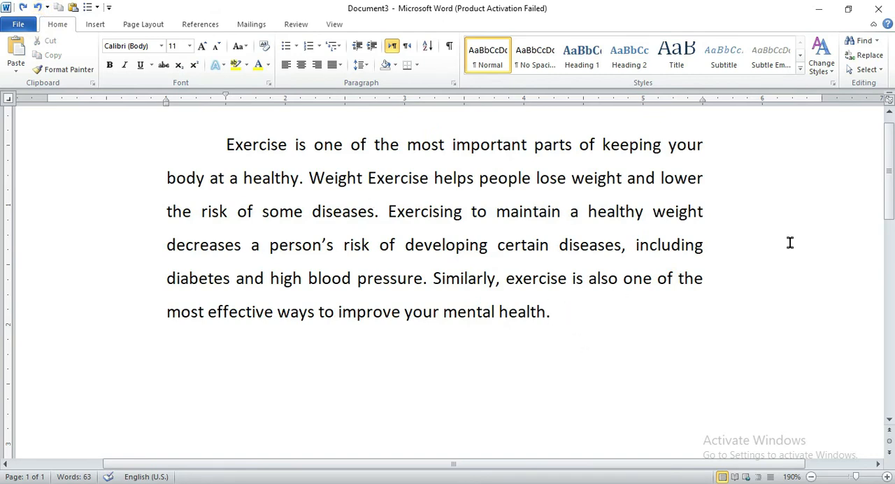
Select the whole exercise paragraph and open the paragraph border settings for it.
{"action": "left_click_drag", "start_coordinate": [888, 216], "coordinate": [888, 209]}
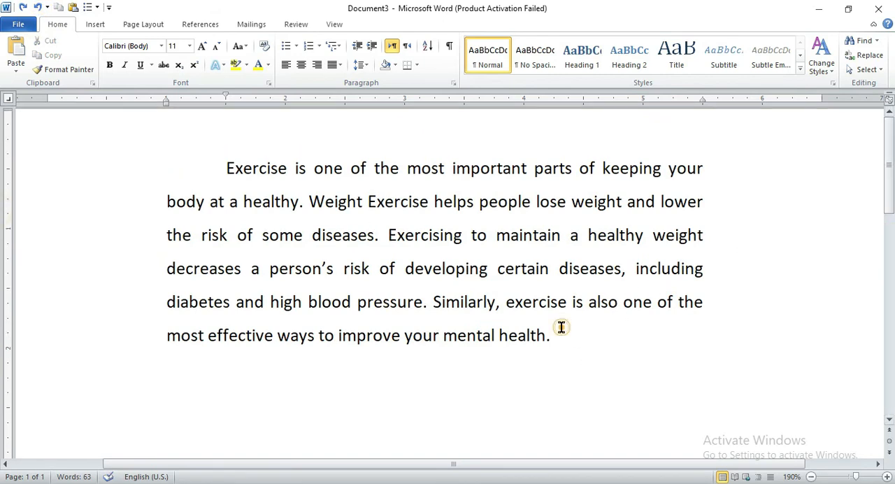
{"action": "left_click_drag", "start_coordinate": [561, 327], "coordinate": [230, 182]}
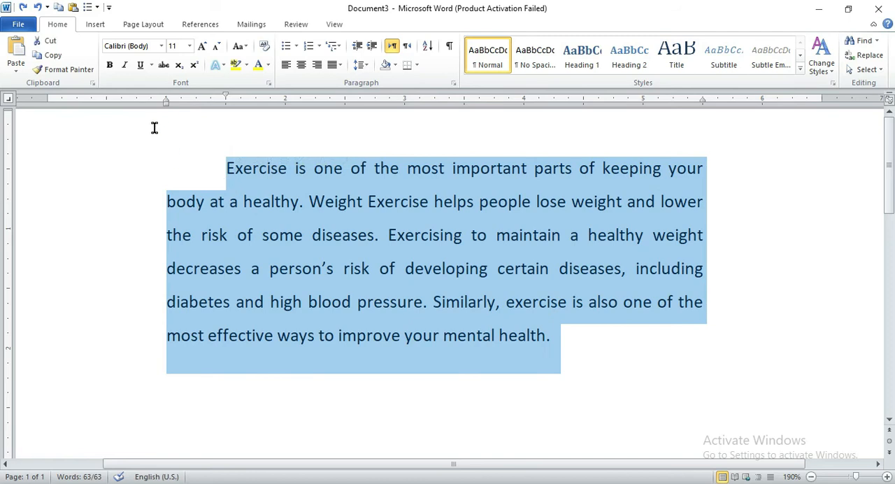
{"action": "left_click", "coordinate": [138, 26]}
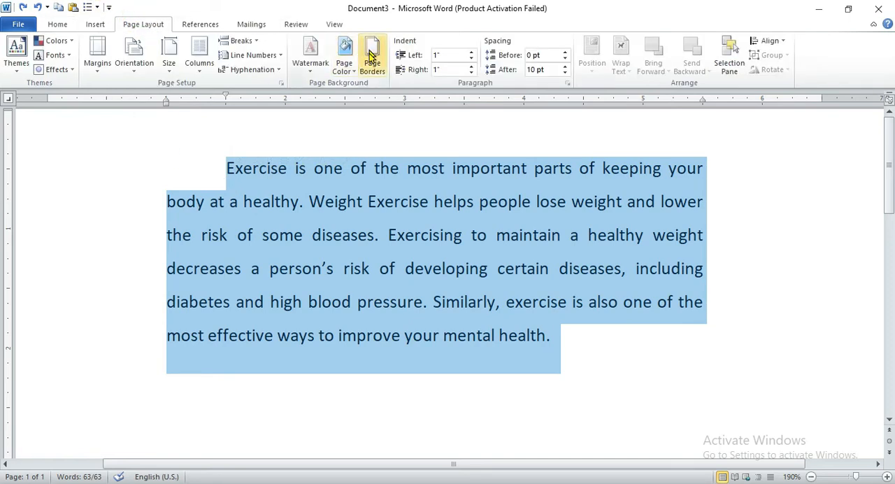
{"action": "left_click", "coordinate": [371, 57]}
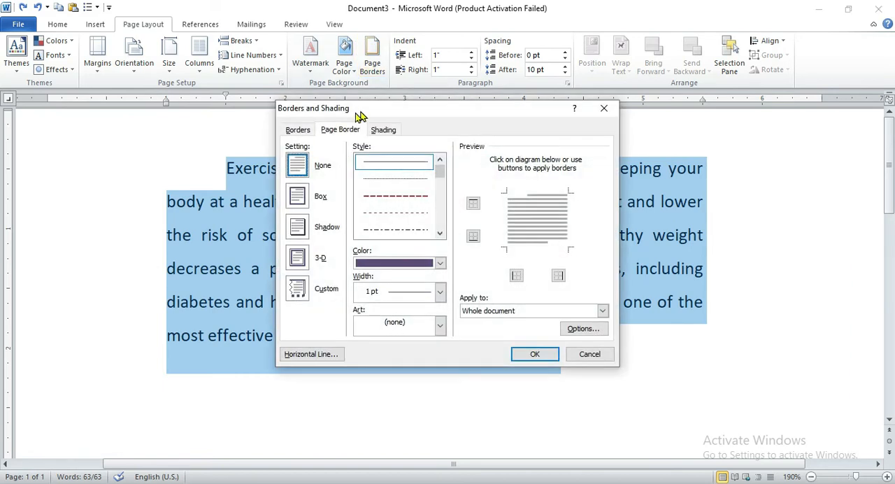
{"action": "left_click", "coordinate": [297, 131]}
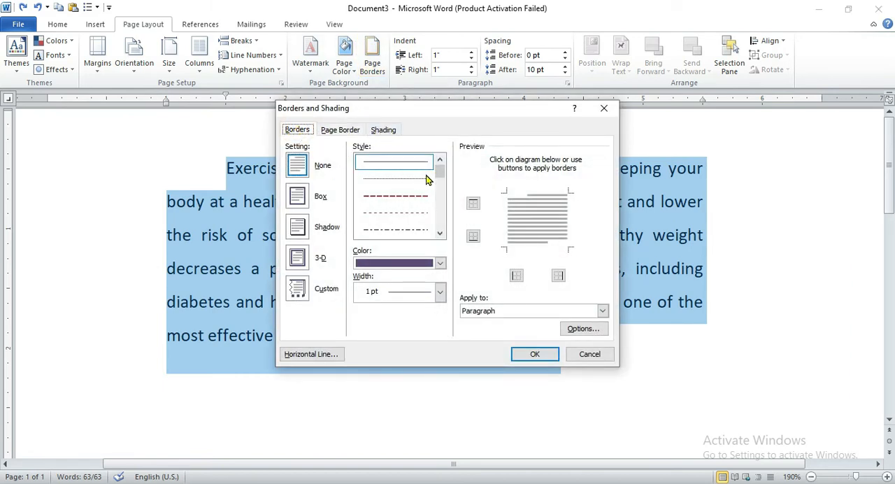
Choose a double-line border style in dark red with a ¾ pt width for the exercise paragraph.
{"action": "mouse_move", "coordinate": [440, 178]}
{"action": "left_mouse_down"}
{"action": "mouse_move", "coordinate": [440, 169]}
{"action": "mouse_move", "coordinate": [440, 194]}
{"action": "mouse_move", "coordinate": [440, 178]}
{"action": "mouse_move", "coordinate": [441, 185]}
{"action": "left_mouse_up"}
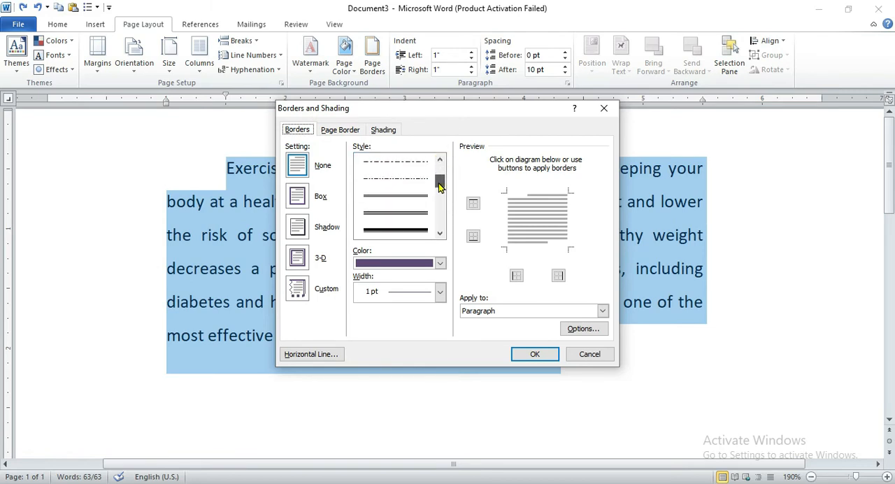
{"action": "left_click", "coordinate": [399, 197]}
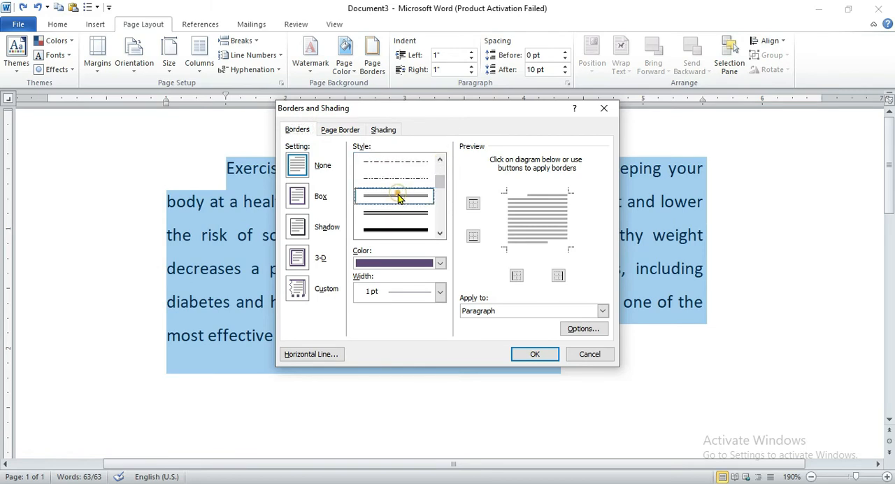
{"action": "left_click", "coordinate": [440, 264]}
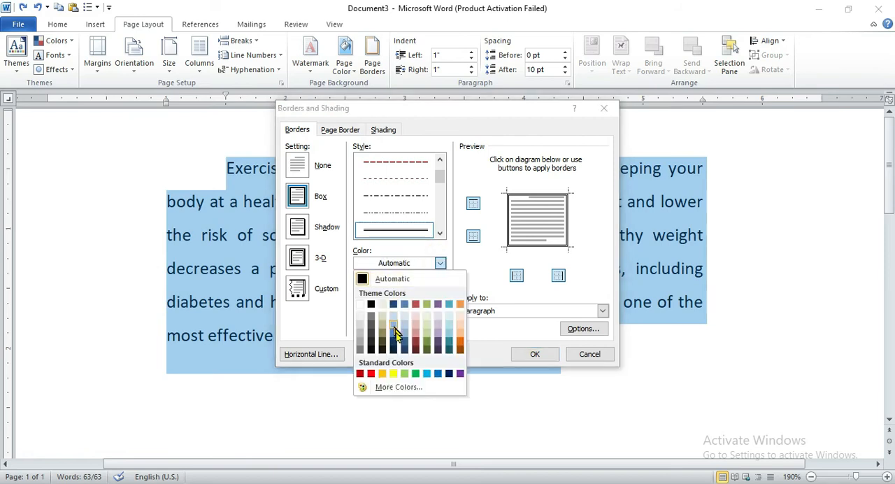
{"action": "left_click", "coordinate": [415, 346]}
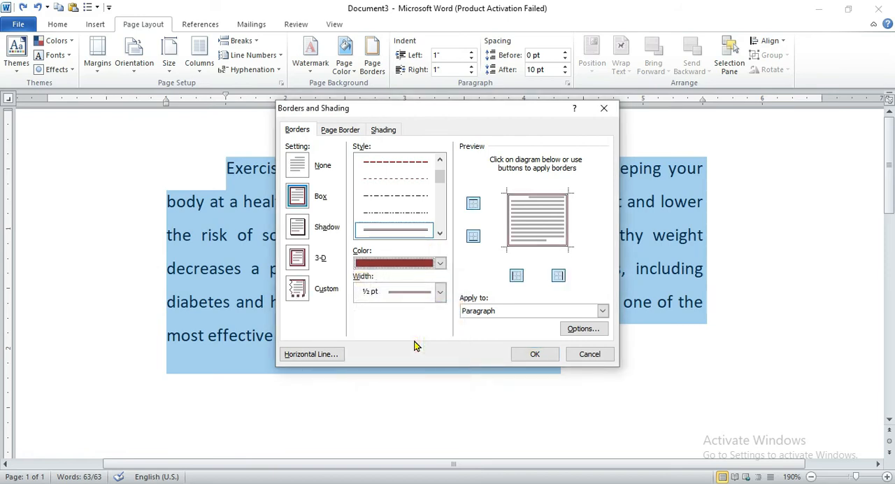
{"action": "left_click", "coordinate": [439, 292]}
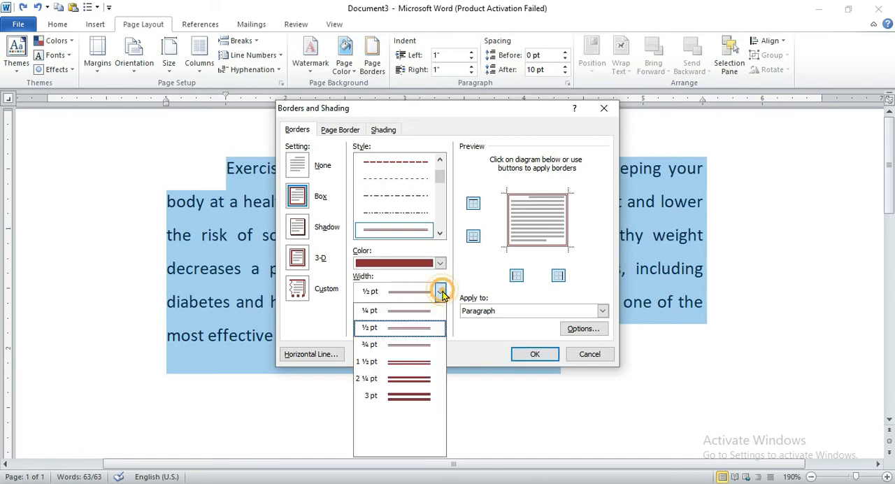
{"action": "left_click", "coordinate": [406, 345]}
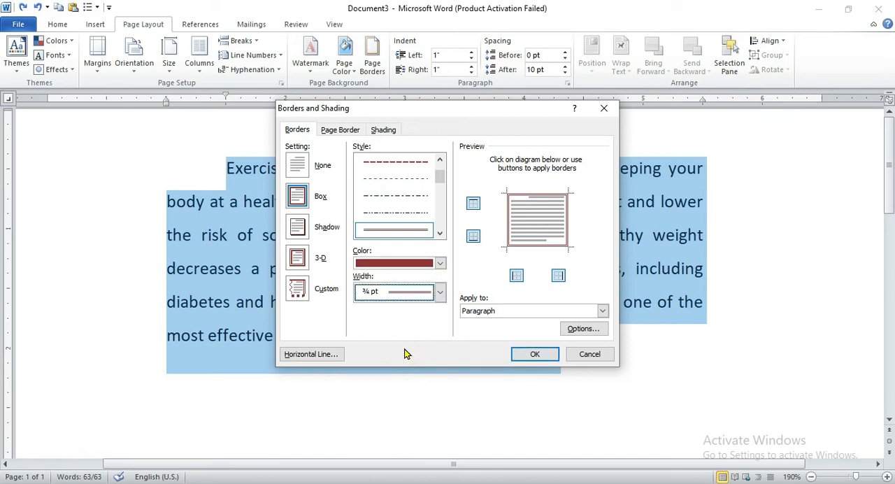
Choose the 3-D border setting and apply the border to the text rather than the paragraph.
{"action": "left_click", "coordinate": [601, 311]}
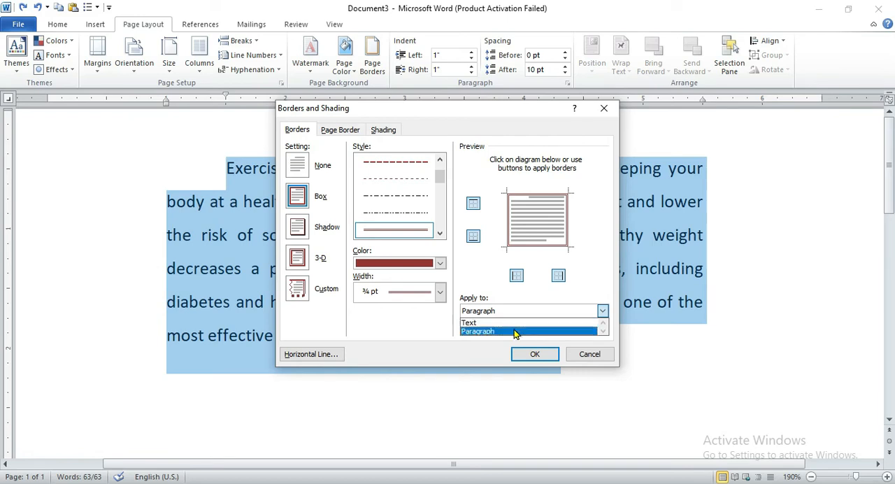
{"action": "left_click", "coordinate": [298, 259]}
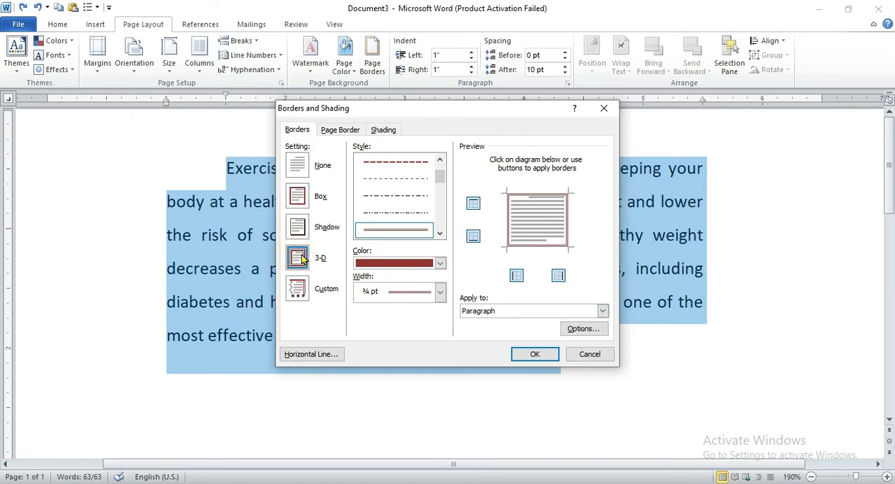
{"action": "left_click", "coordinate": [602, 312]}
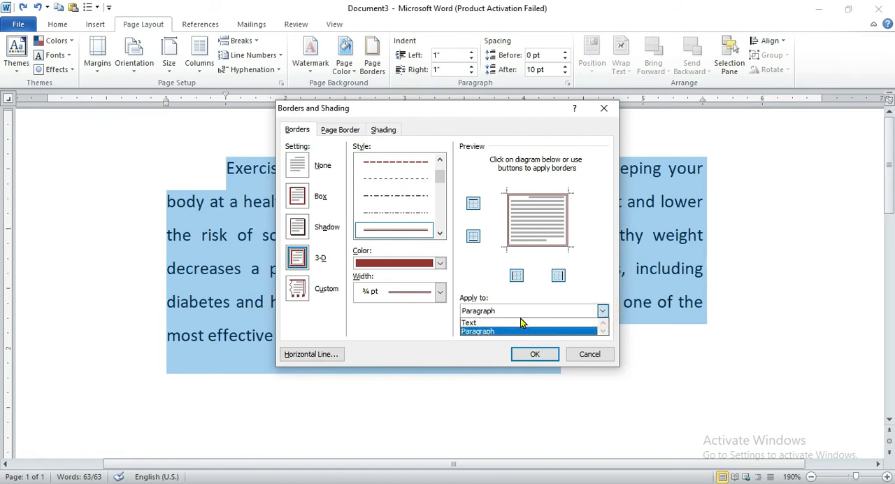
{"action": "left_click", "coordinate": [513, 323]}
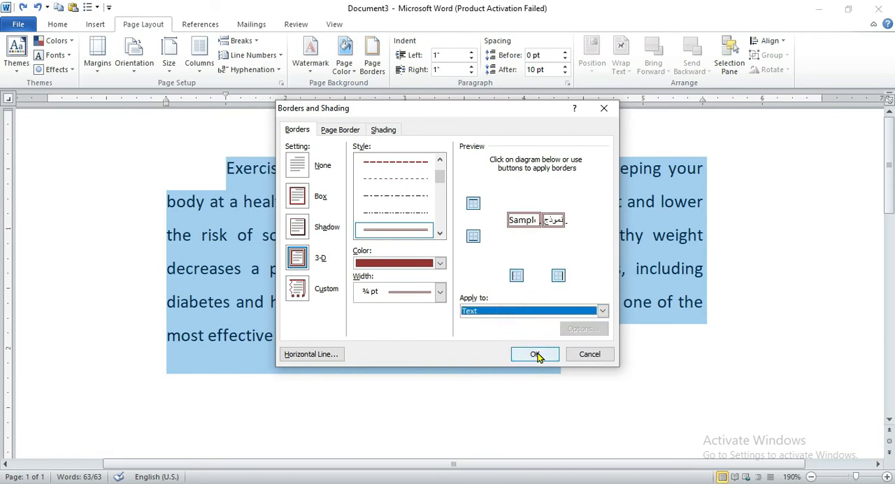
{"action": "left_click", "coordinate": [600, 311]}
{"action": "left_click", "coordinate": [496, 331]}
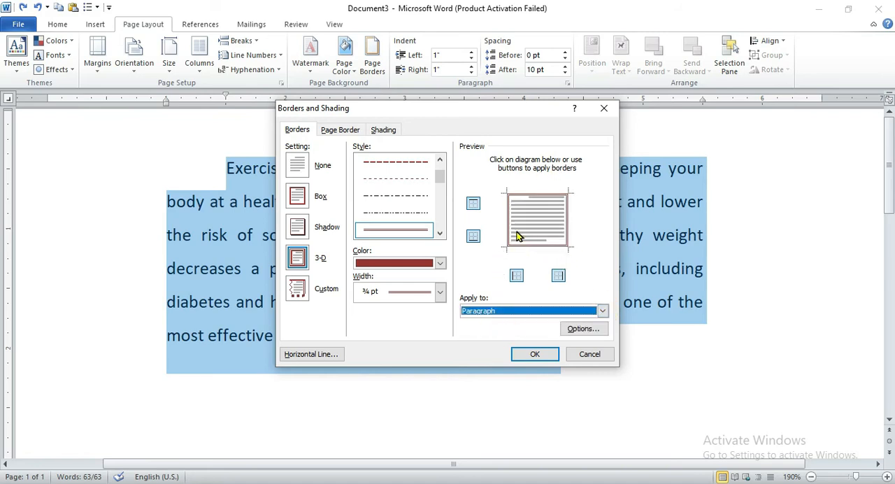
{"action": "left_click", "coordinate": [603, 312]}
{"action": "left_click", "coordinate": [530, 323]}
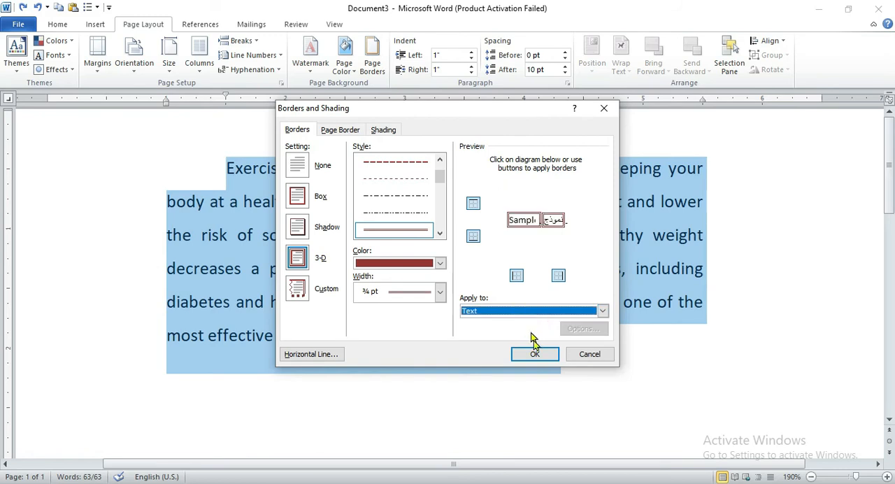
{"action": "left_click", "coordinate": [534, 354]}
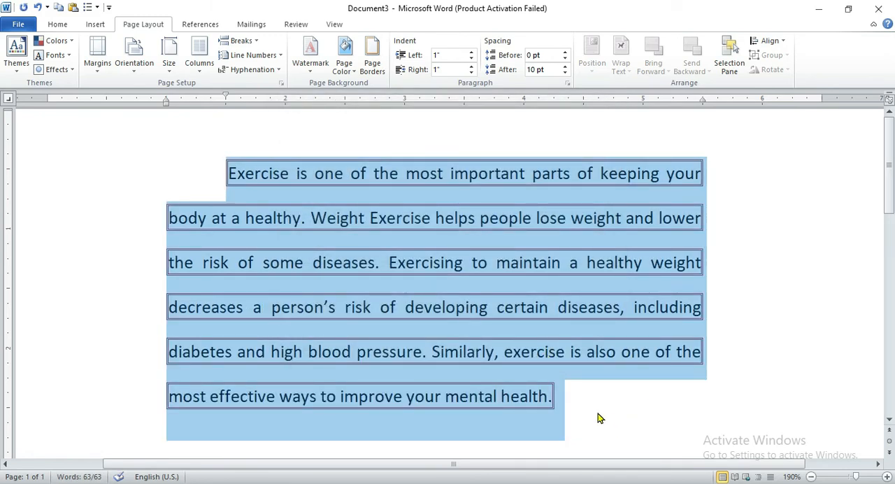
Add a blue, 3 pt thick-and-thin box border around the whole exercise paragraph.
{"action": "left_click", "coordinate": [372, 59]}
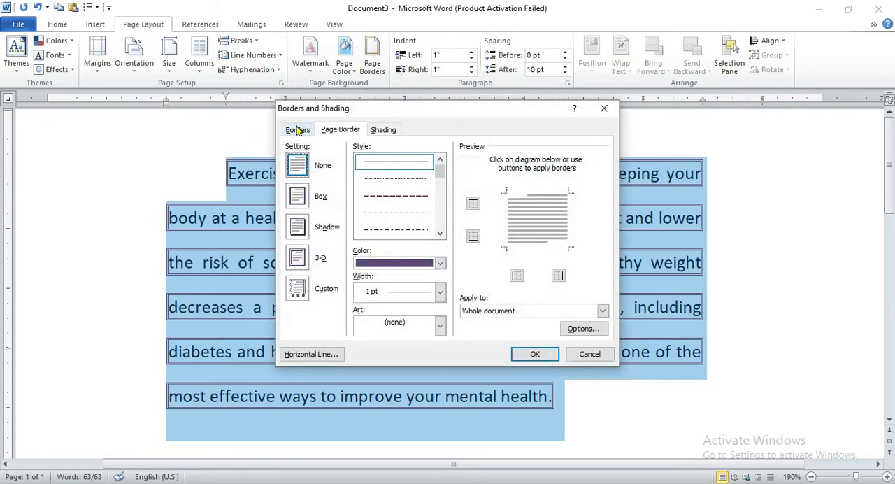
{"action": "left_click", "coordinate": [297, 130]}
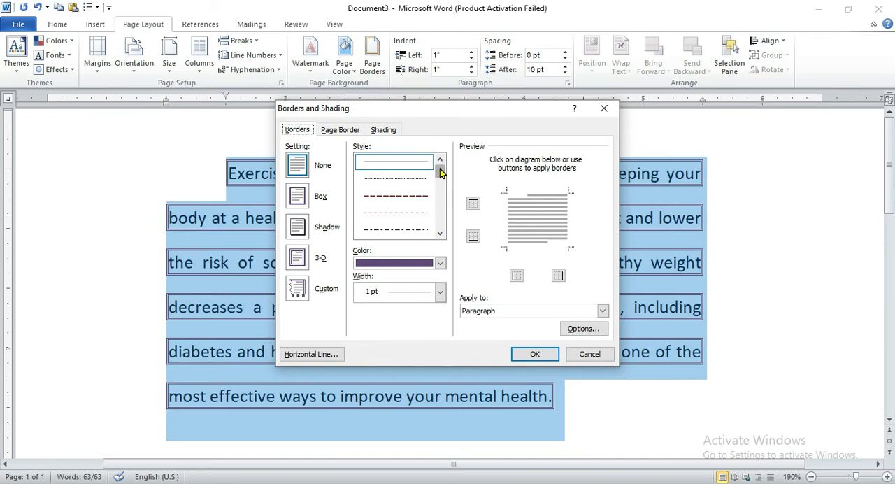
{"action": "left_click_drag", "start_coordinate": [440, 173], "coordinate": [440, 186]}
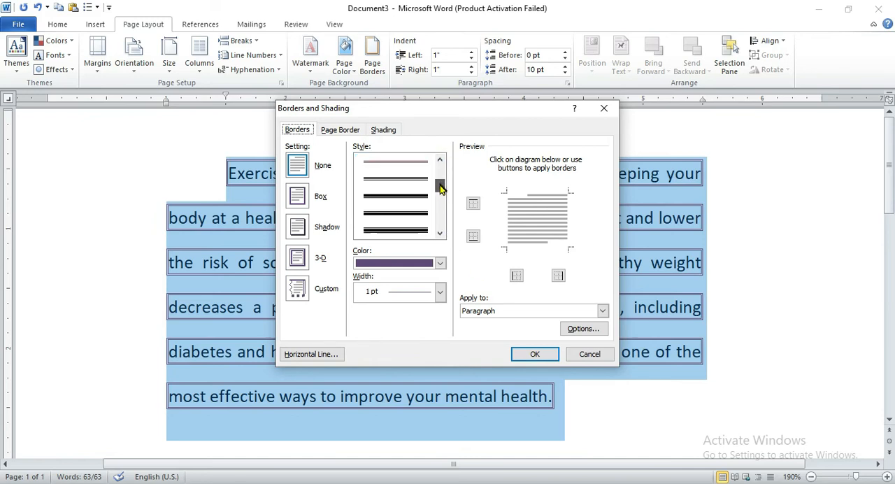
{"action": "left_click", "coordinate": [394, 213]}
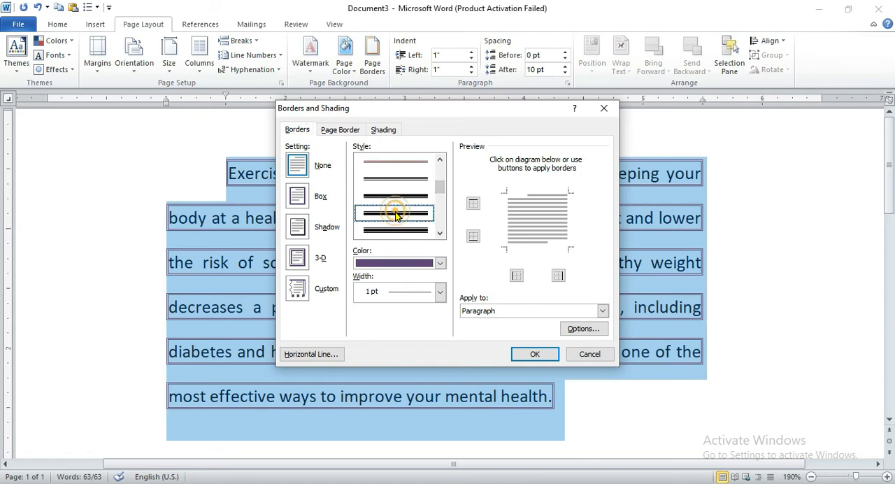
{"action": "left_click", "coordinate": [439, 263]}
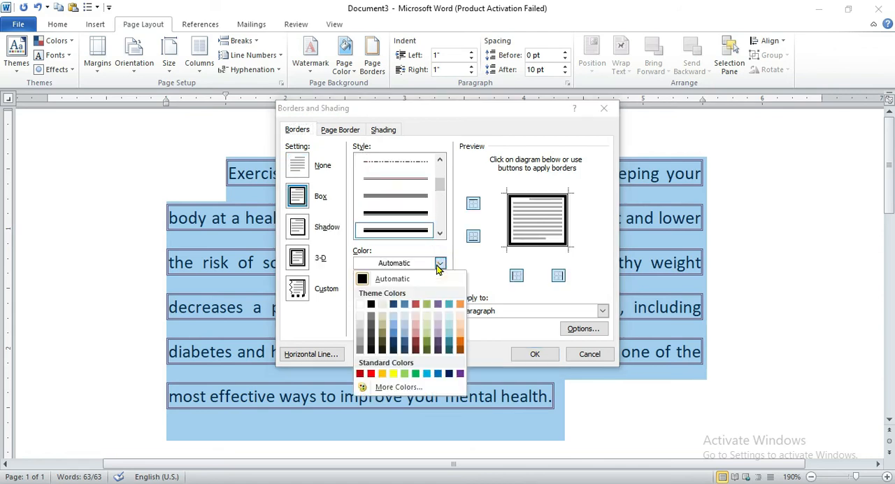
{"action": "left_click", "coordinate": [393, 332]}
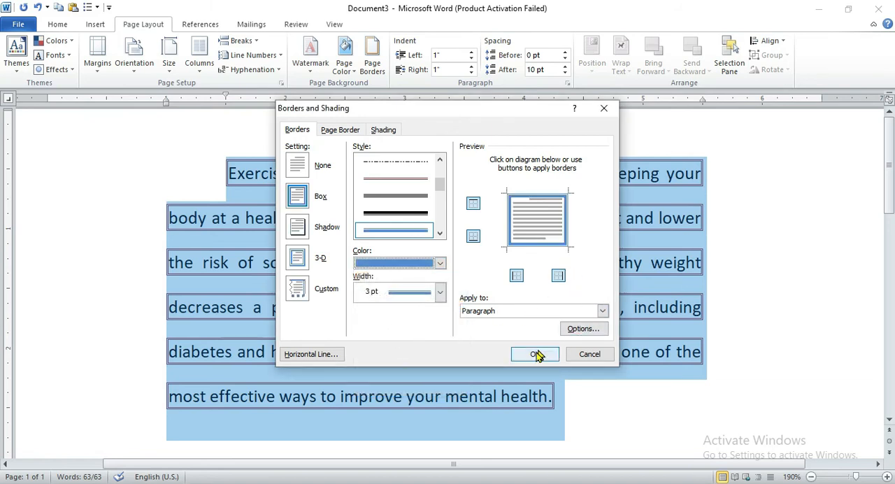
{"action": "left_click", "coordinate": [298, 198]}
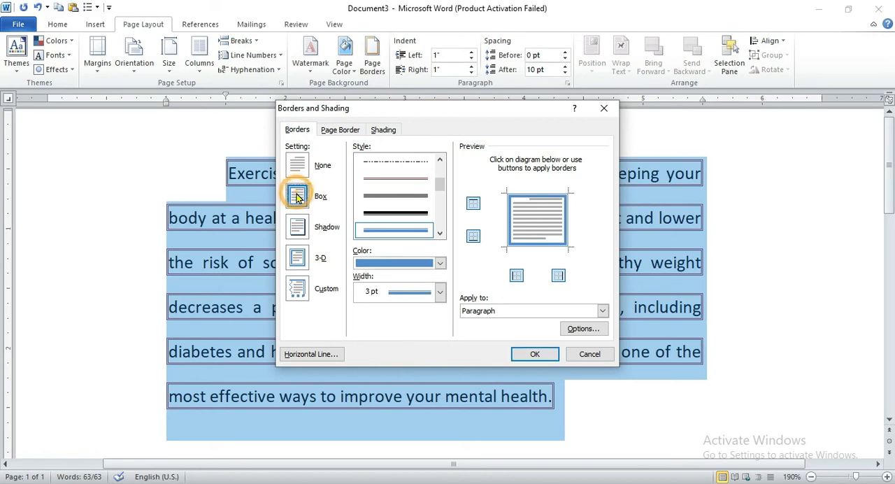
{"action": "left_click", "coordinate": [543, 357]}
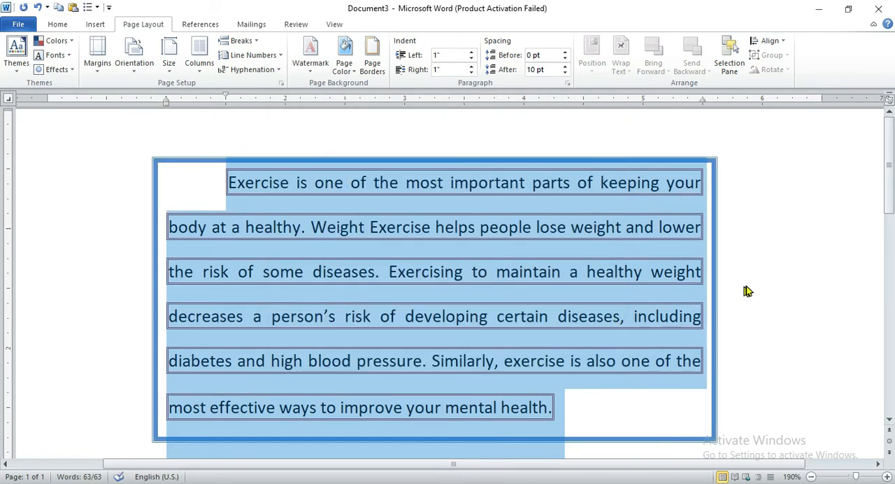
{"action": "left_click", "coordinate": [772, 273]}
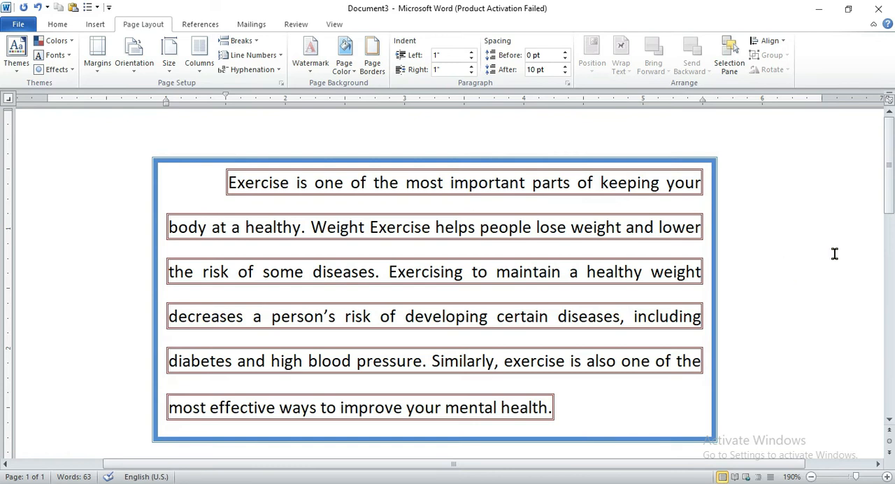
Switch to the Lecture 5 document and read section 5, "Add Shading".
{"action": "left_click_drag", "start_coordinate": [888, 195], "coordinate": [889, 198]}
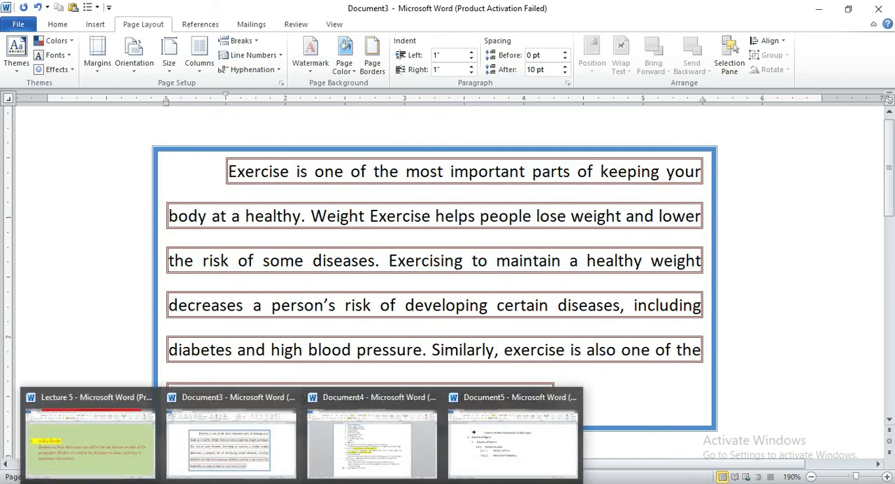
{"action": "left_click", "coordinate": [110, 437]}
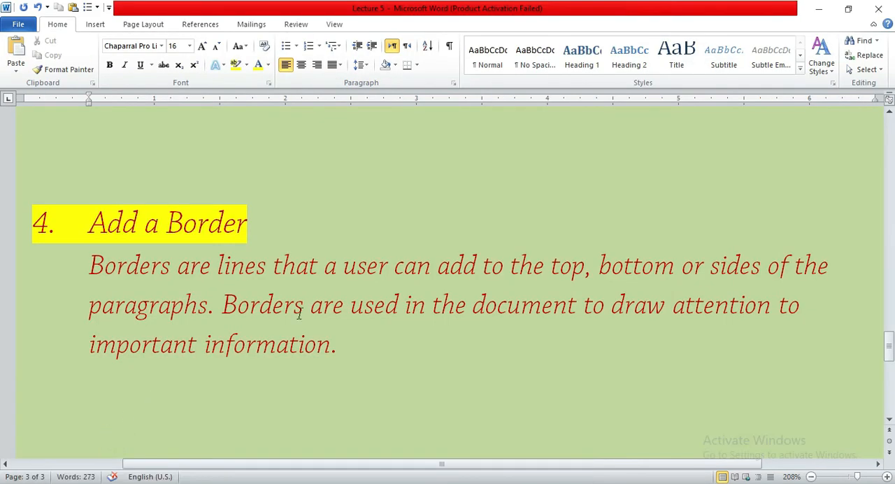
{"action": "left_click", "coordinate": [888, 345]}
{"action": "left_click_drag", "start_coordinate": [888, 345], "coordinate": [889, 374]}
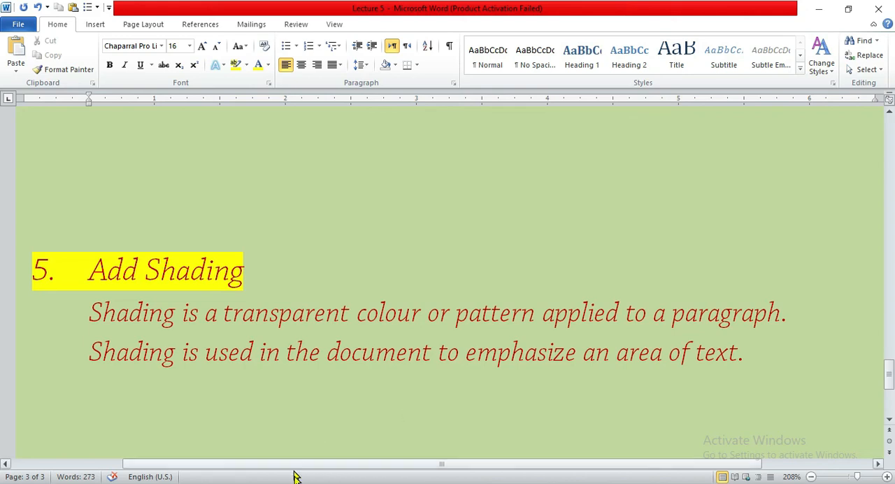
Return to Document3 and undo both the paragraph border and the text border.
{"action": "mouse_move", "coordinate": [301, 483]}
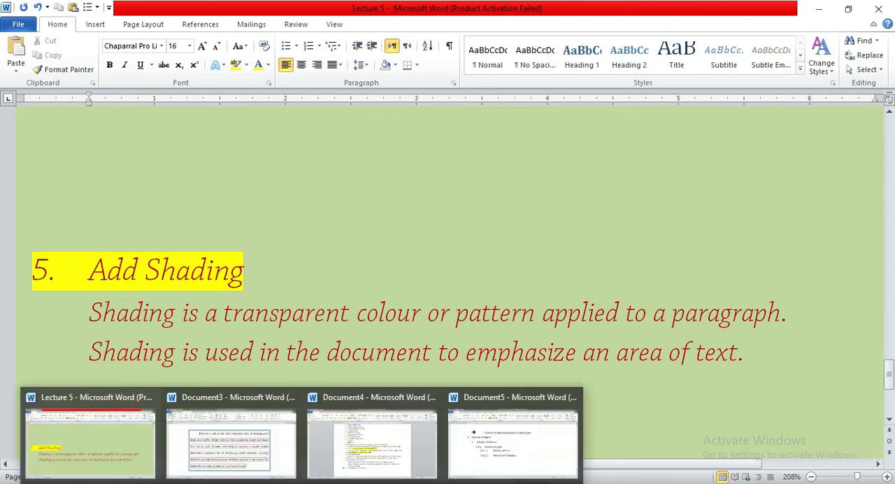
{"action": "left_click", "coordinate": [246, 438]}
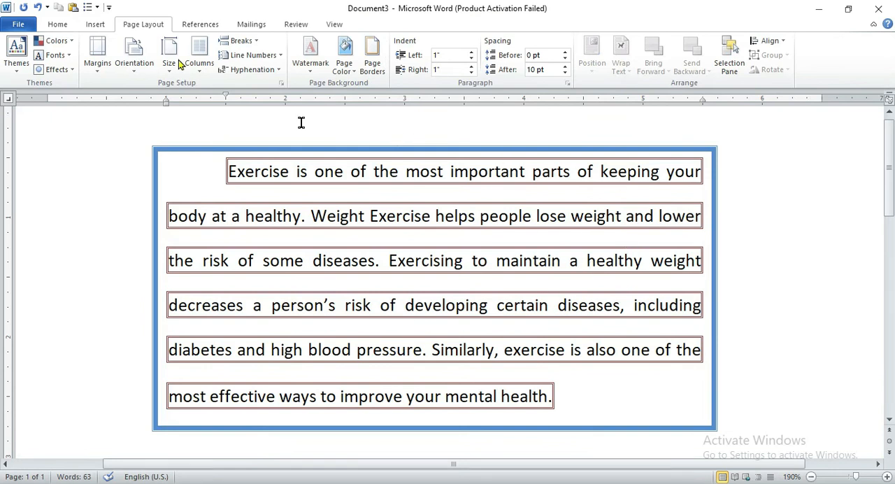
{"action": "left_click", "coordinate": [36, 7]}
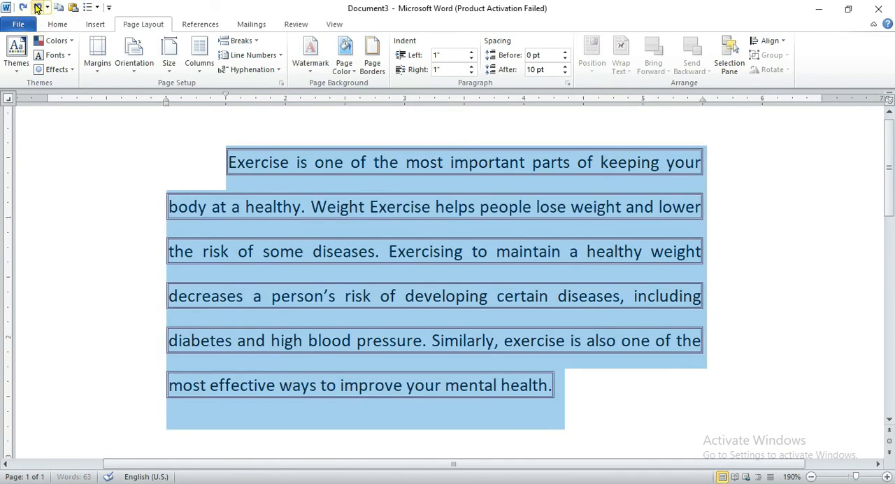
{"action": "left_click", "coordinate": [36, 7]}
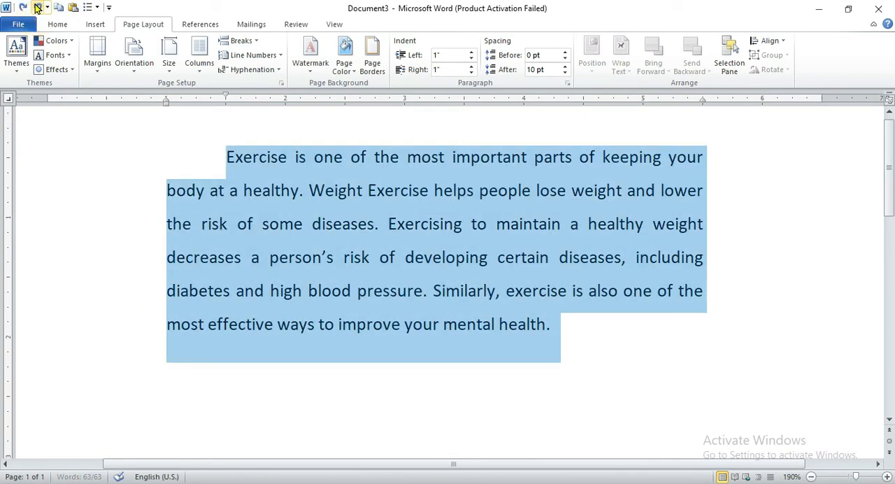
Choose a dark orange shading fill for the whole exercise paragraph.
{"action": "left_click", "coordinate": [174, 146]}
{"action": "left_click_drag", "start_coordinate": [189, 146], "coordinate": [588, 324]}
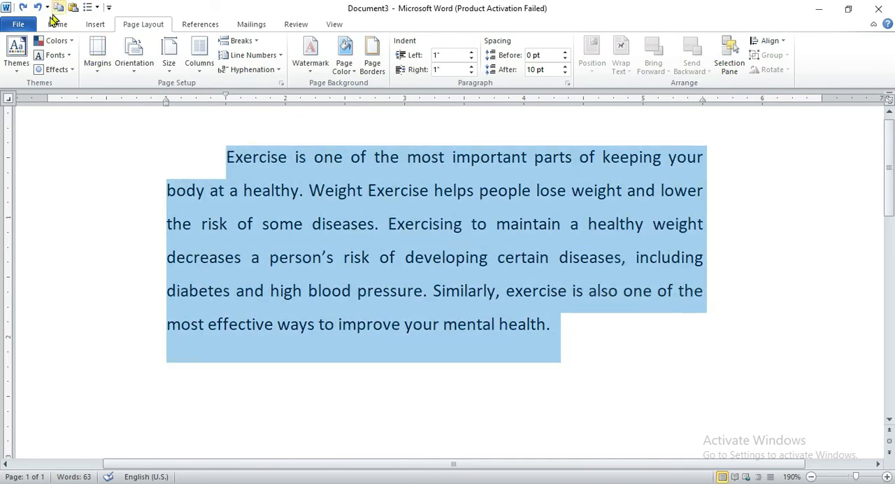
{"action": "left_click", "coordinate": [374, 64]}
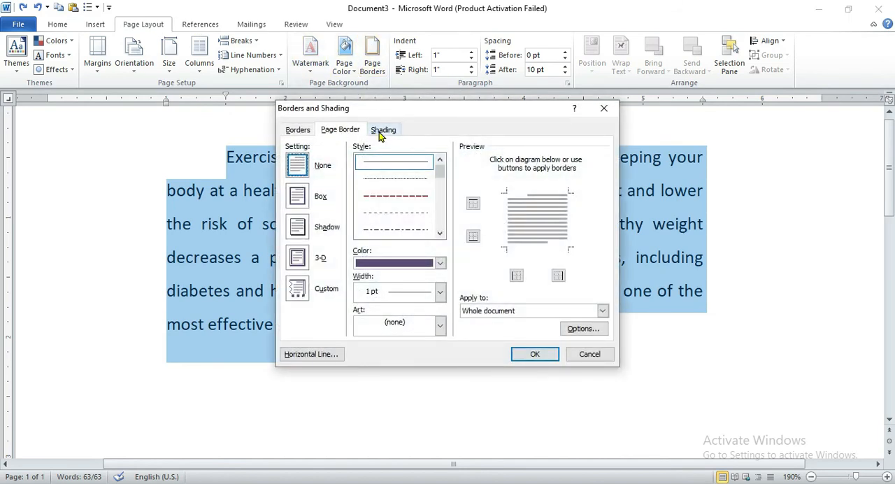
{"action": "left_click", "coordinate": [381, 135]}
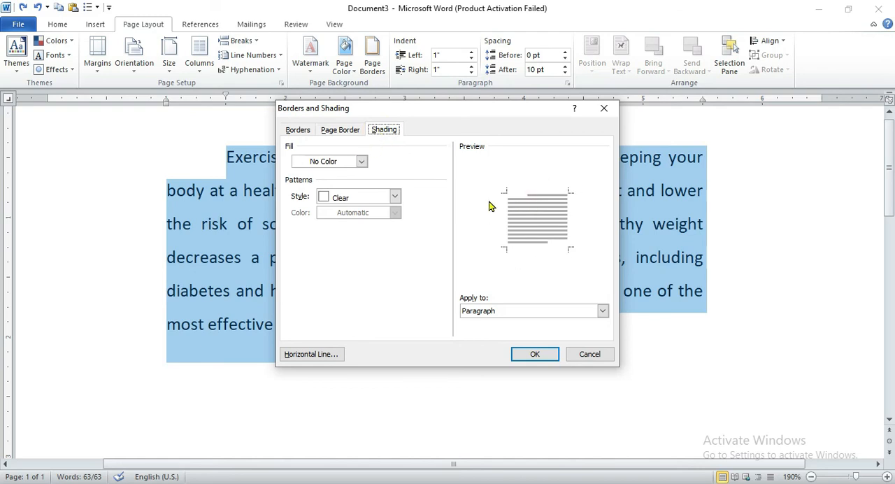
{"action": "left_click", "coordinate": [361, 162]}
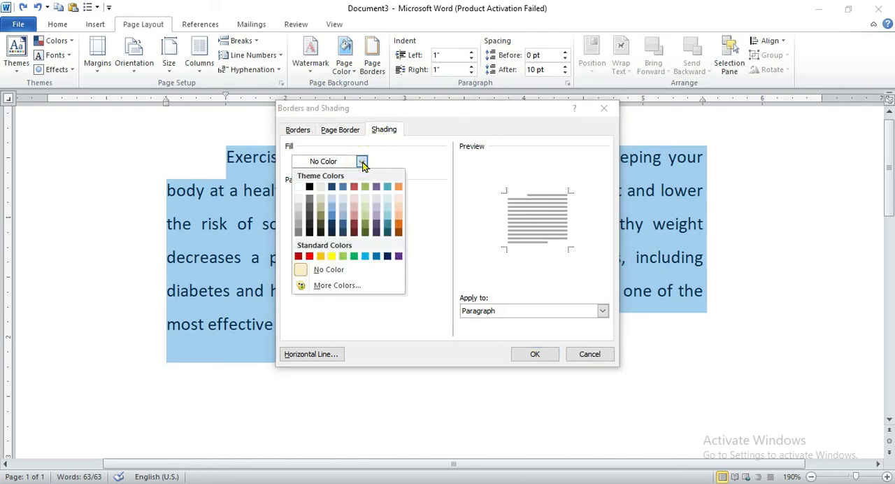
{"action": "left_click", "coordinate": [398, 227]}
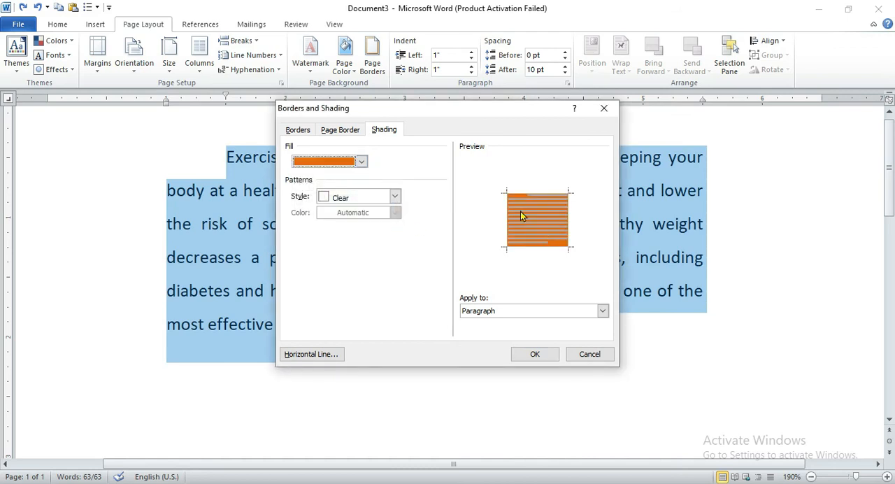
Add a blue Dk Grid pattern to the orange fill and apply the shading to the paragraph.
{"action": "left_click", "coordinate": [395, 197]}
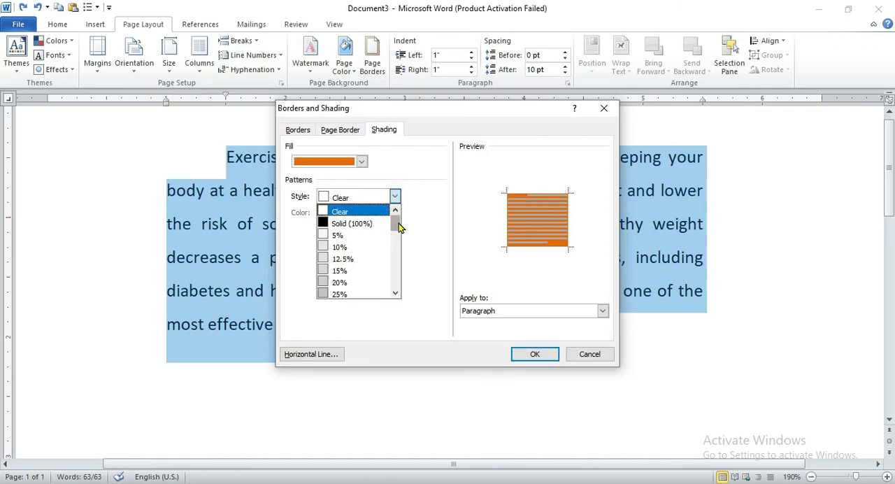
{"action": "left_click_drag", "start_coordinate": [398, 224], "coordinate": [400, 271]}
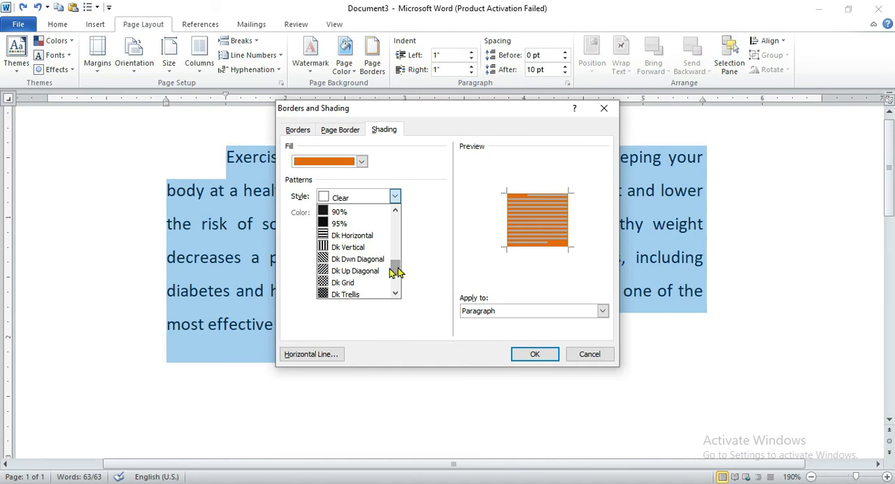
{"action": "left_click", "coordinate": [353, 282]}
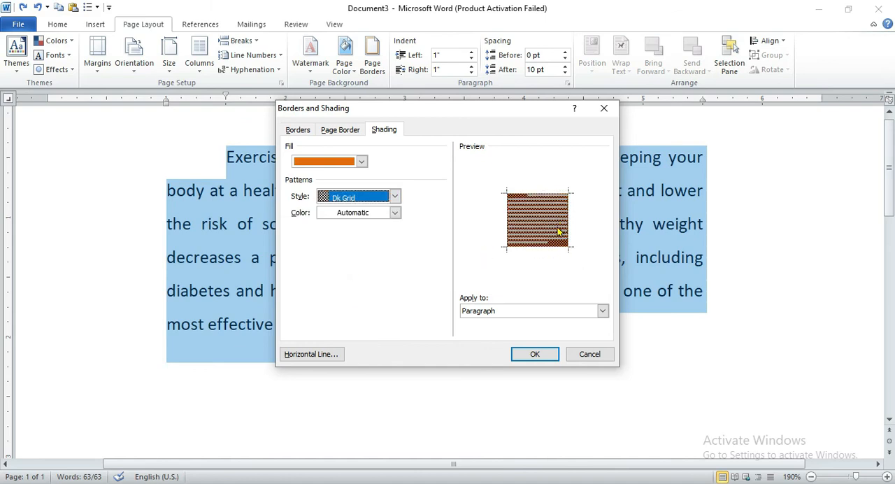
{"action": "left_click", "coordinate": [395, 213]}
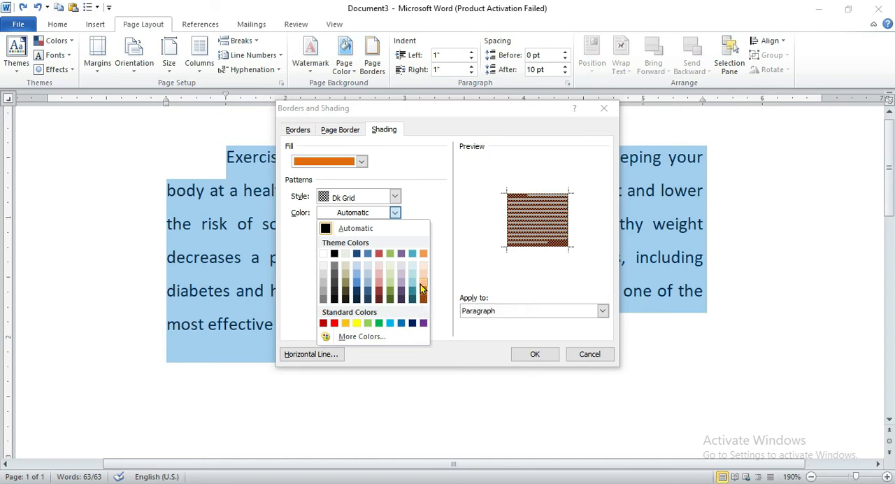
{"action": "left_click", "coordinate": [357, 283]}
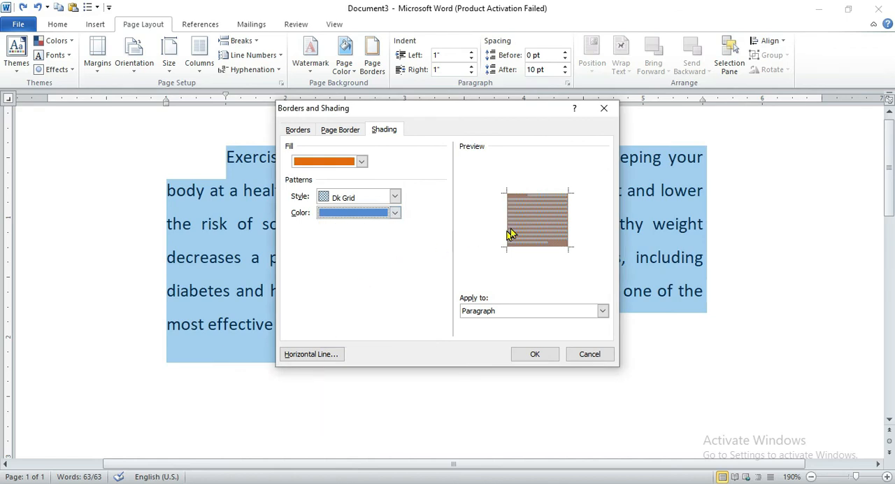
{"action": "left_click", "coordinate": [602, 312]}
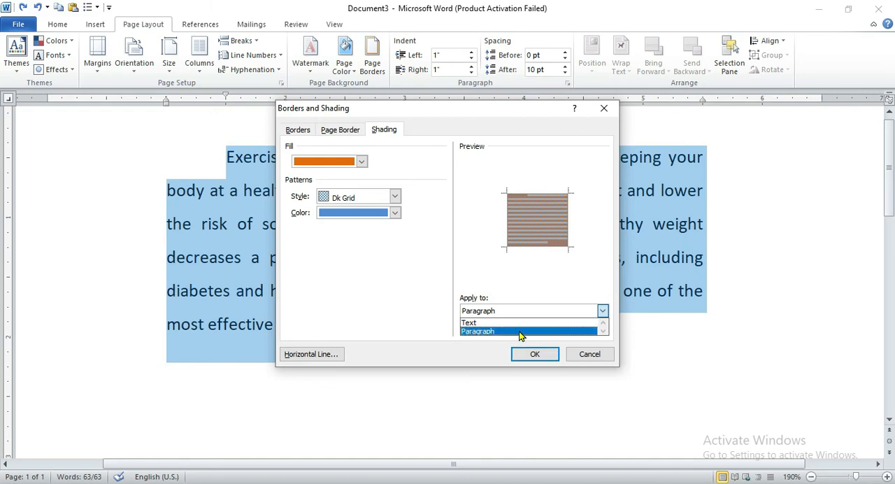
{"action": "left_click", "coordinate": [523, 354]}
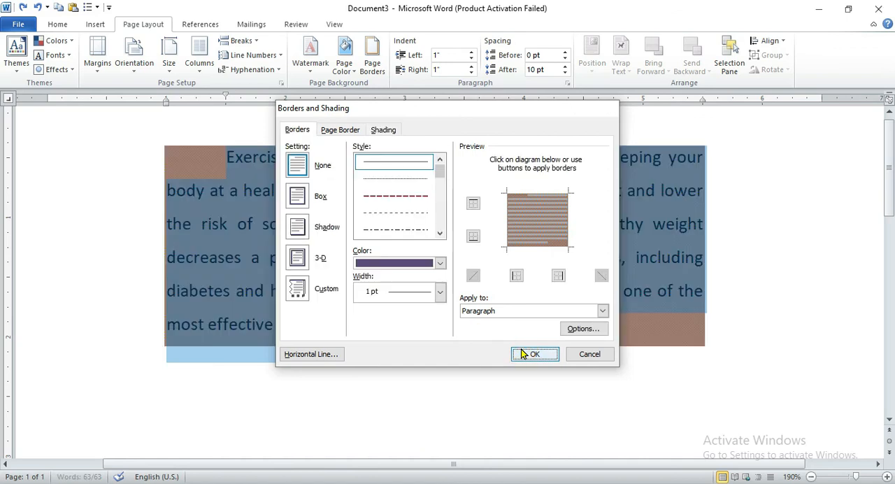
{"action": "left_click", "coordinate": [793, 262]}
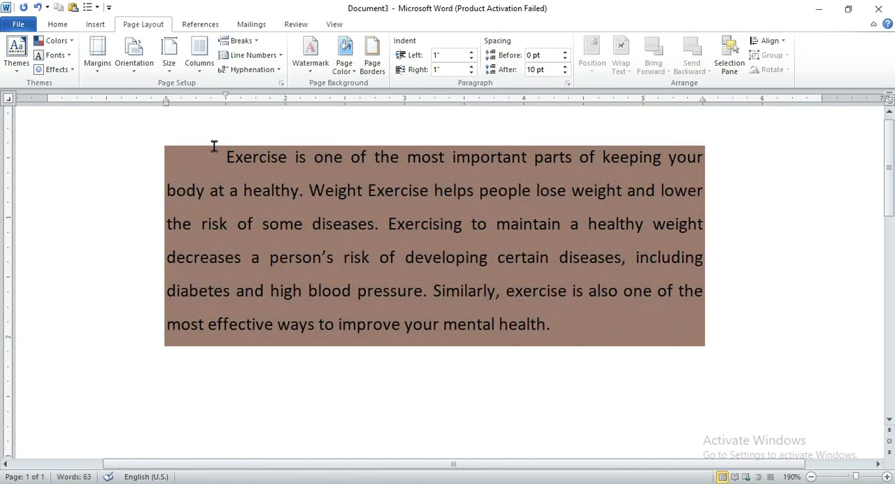
Choose a white shading fill for the paragraph's second and third lines, from "body at a healthy" to "healthy weight".
{"action": "left_click_drag", "start_coordinate": [214, 146], "coordinate": [446, 239]}
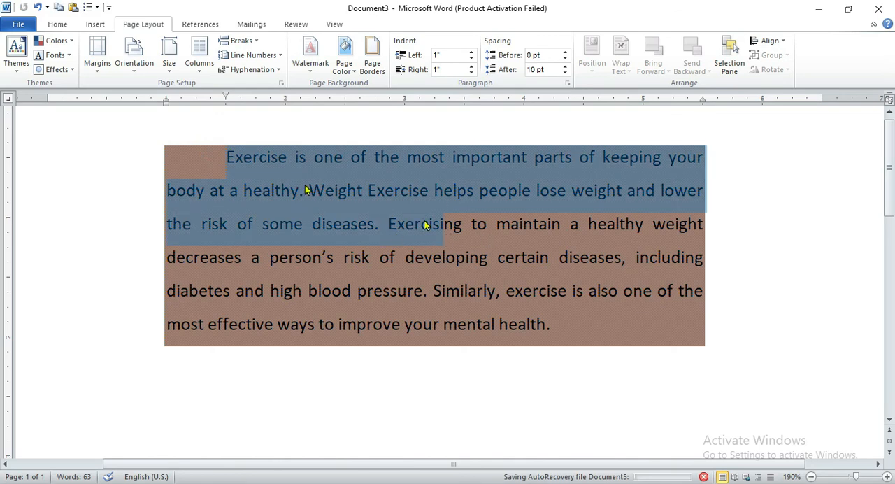
{"action": "left_click", "coordinate": [216, 149]}
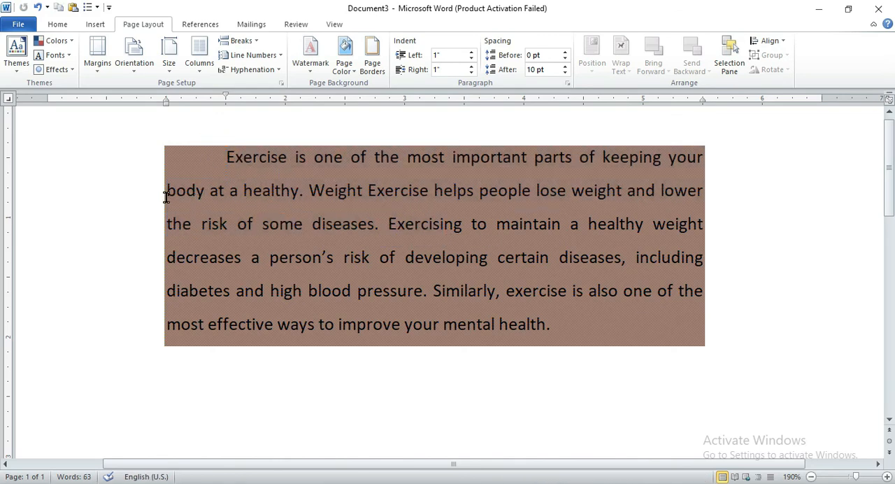
{"action": "left_click_drag", "start_coordinate": [165, 190], "coordinate": [665, 221]}
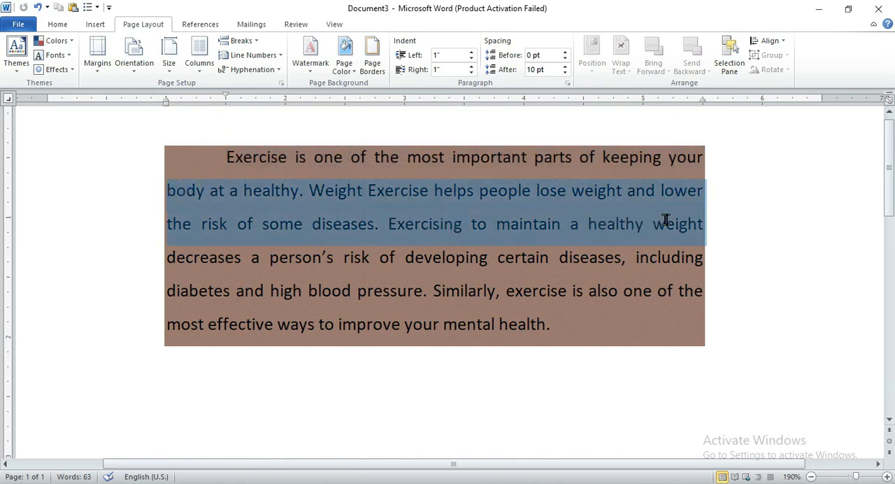
{"action": "left_click", "coordinate": [371, 64]}
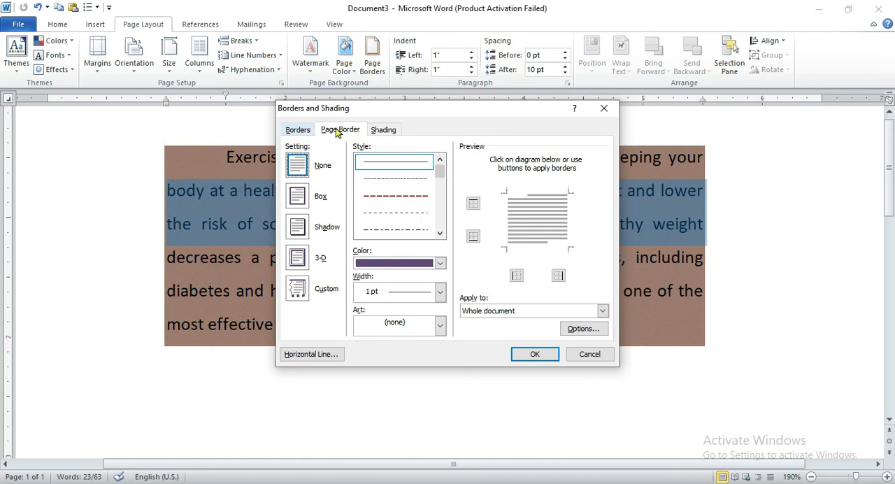
{"action": "left_click", "coordinate": [383, 130]}
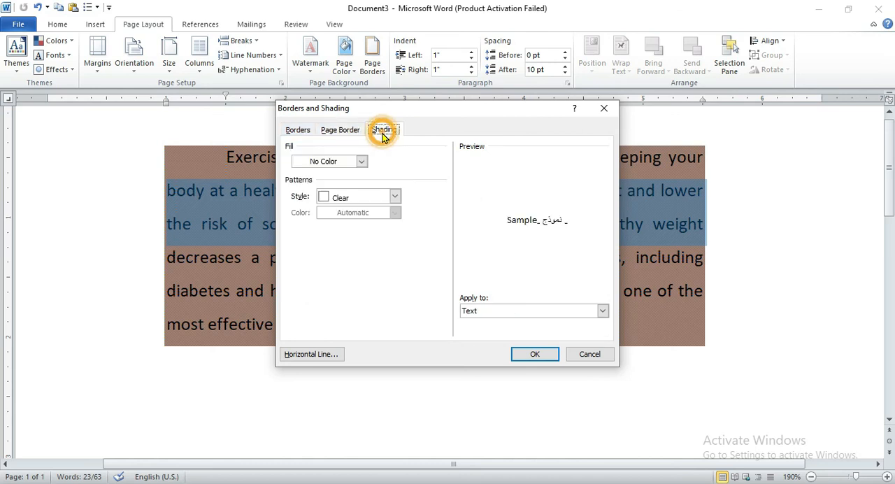
{"action": "left_click", "coordinate": [362, 163]}
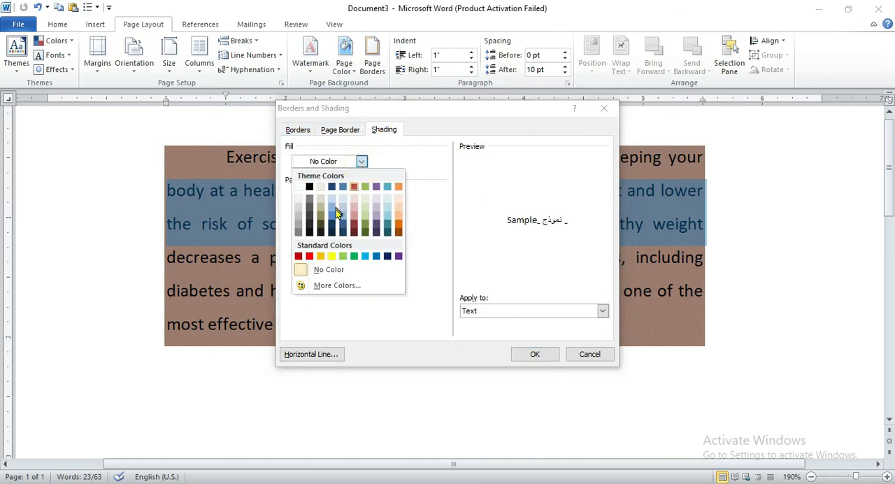
{"action": "left_click", "coordinate": [299, 187]}
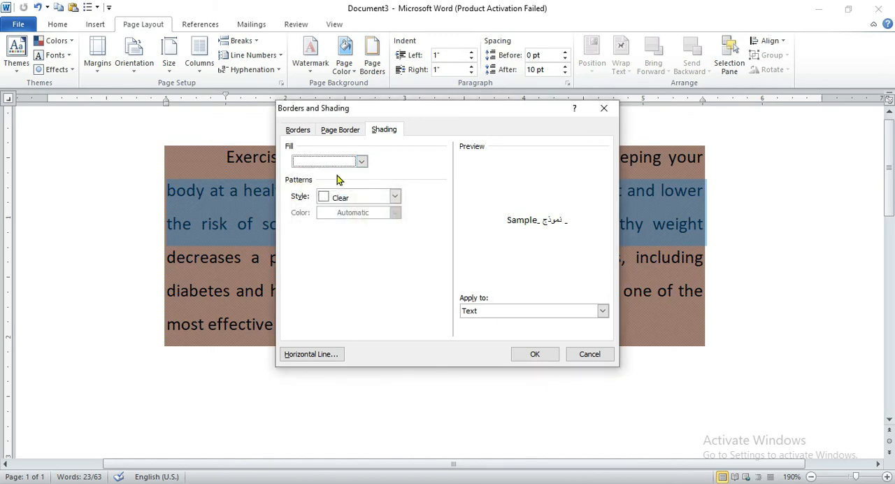
Add a yellow Lt Vertical pattern to the white fill and apply the shading to the selected text.
{"action": "left_click", "coordinate": [394, 196]}
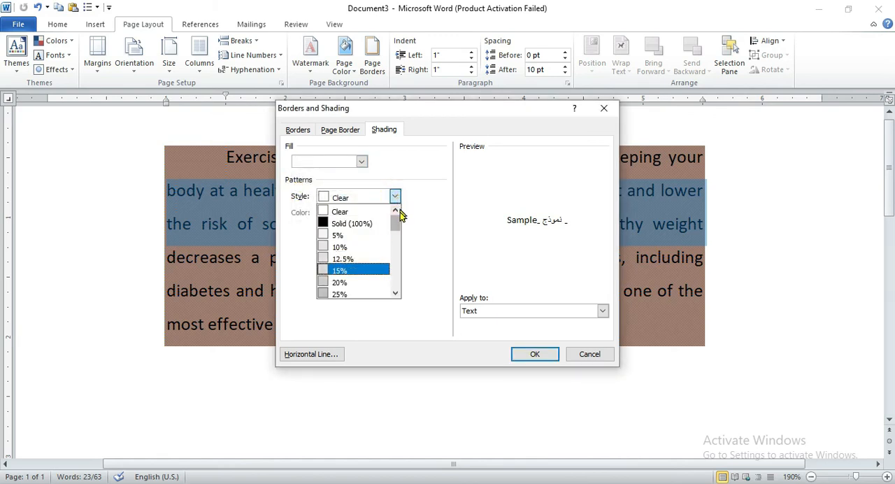
{"action": "left_click_drag", "start_coordinate": [395, 224], "coordinate": [397, 278]}
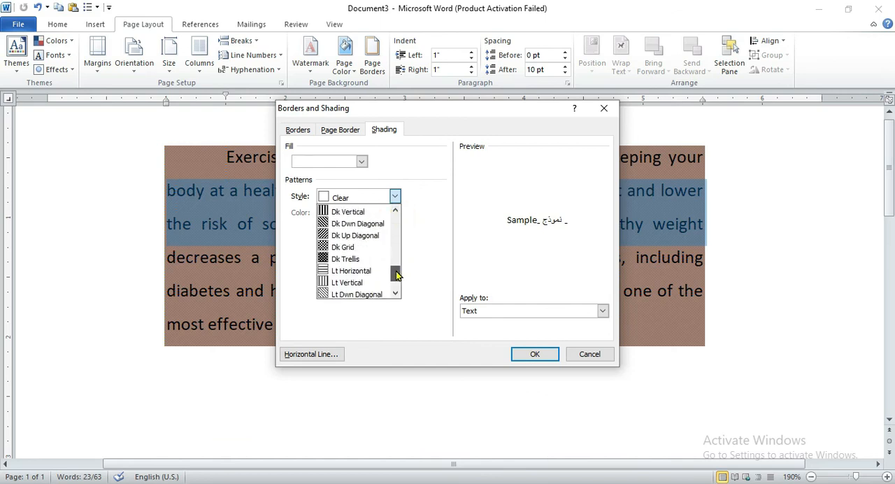
{"action": "left_click", "coordinate": [355, 285]}
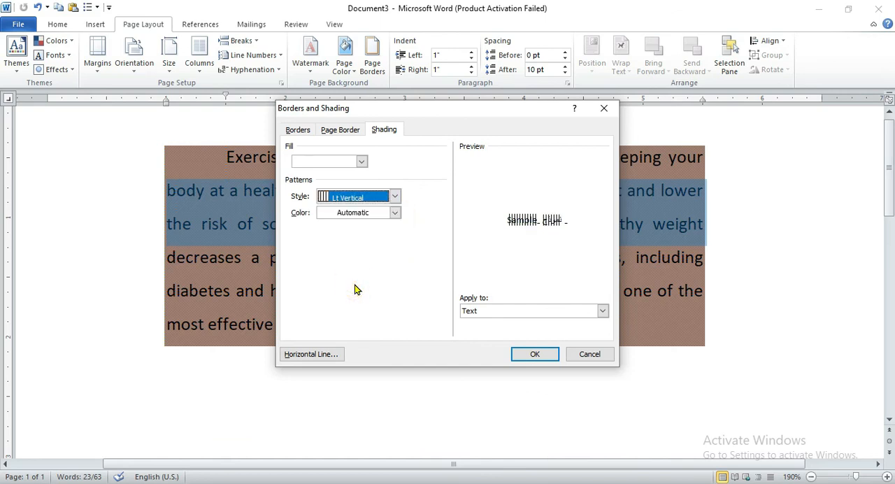
{"action": "left_click", "coordinate": [396, 213]}
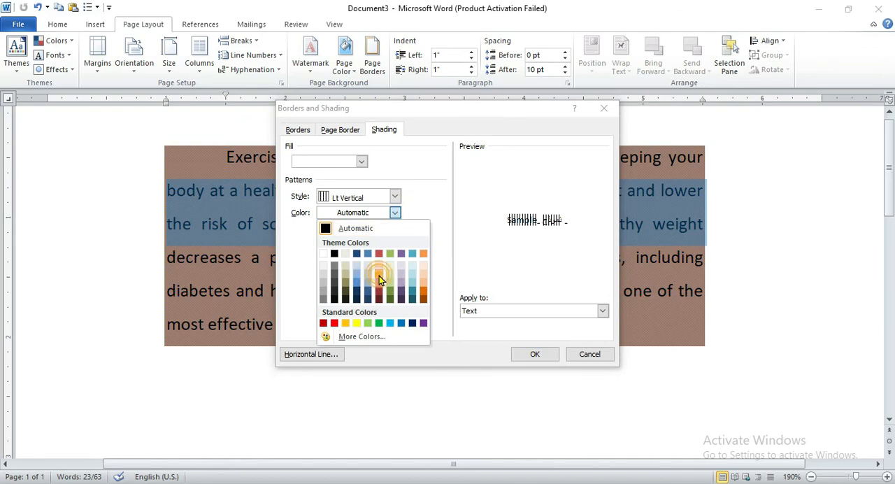
{"action": "left_click", "coordinate": [379, 276]}
{"action": "left_click", "coordinate": [395, 214]}
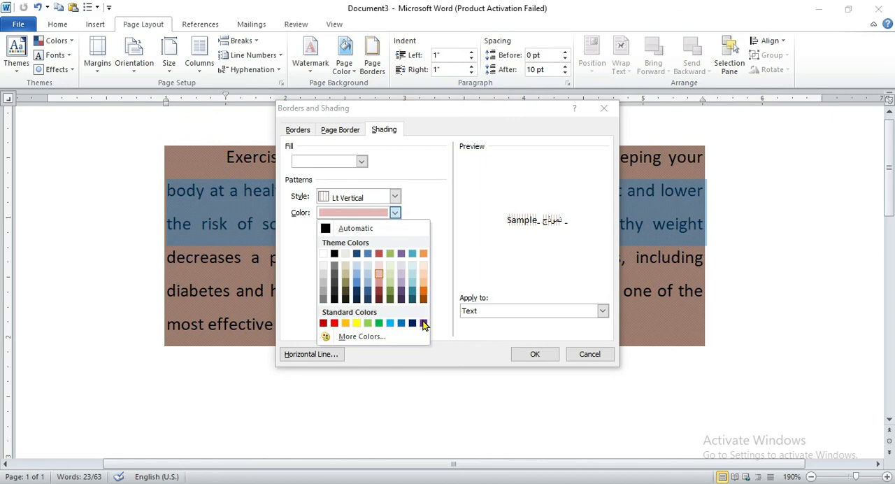
{"action": "left_click", "coordinate": [356, 323]}
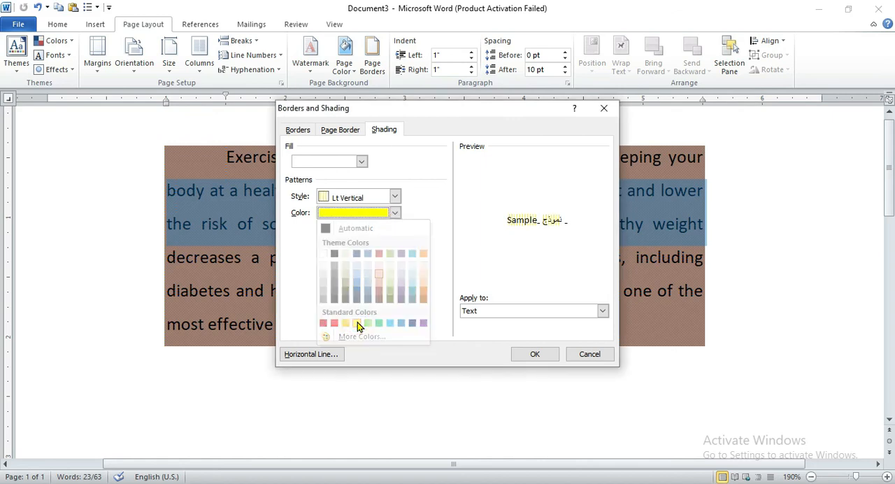
{"action": "left_click", "coordinate": [533, 355]}
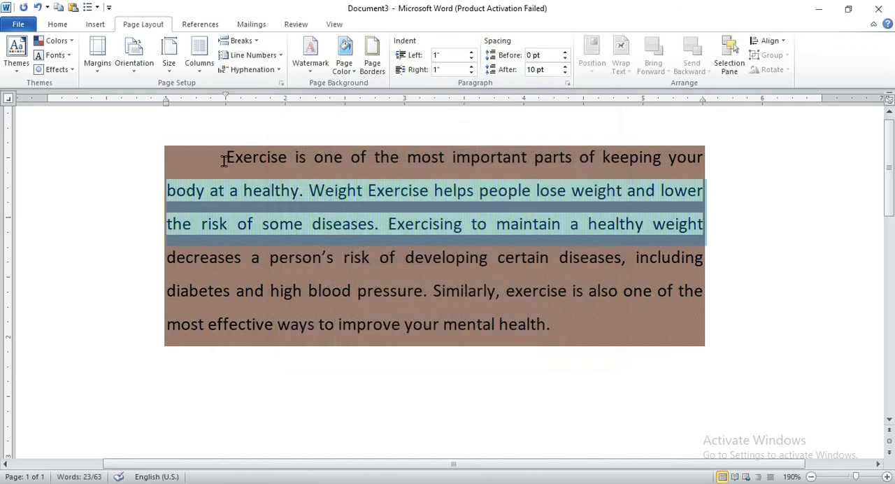
{"action": "left_click", "coordinate": [362, 290]}
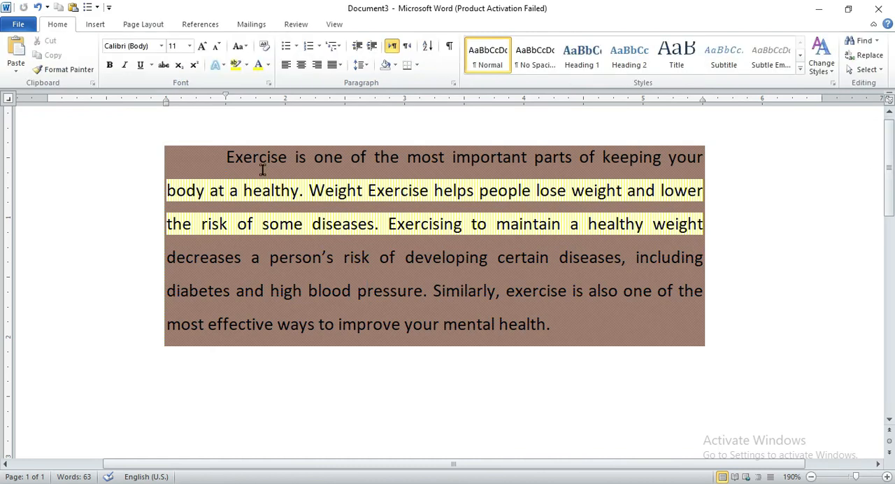
Set the whole exercise paragraph's line spacing to 2.0 and its alignment to Justify High.
{"action": "mouse_move", "coordinate": [221, 148]}
{"action": "left_mouse_down"}
{"action": "mouse_move", "coordinate": [374, 232]}
{"action": "mouse_move", "coordinate": [519, 278]}
{"action": "mouse_move", "coordinate": [586, 334]}
{"action": "left_mouse_up"}
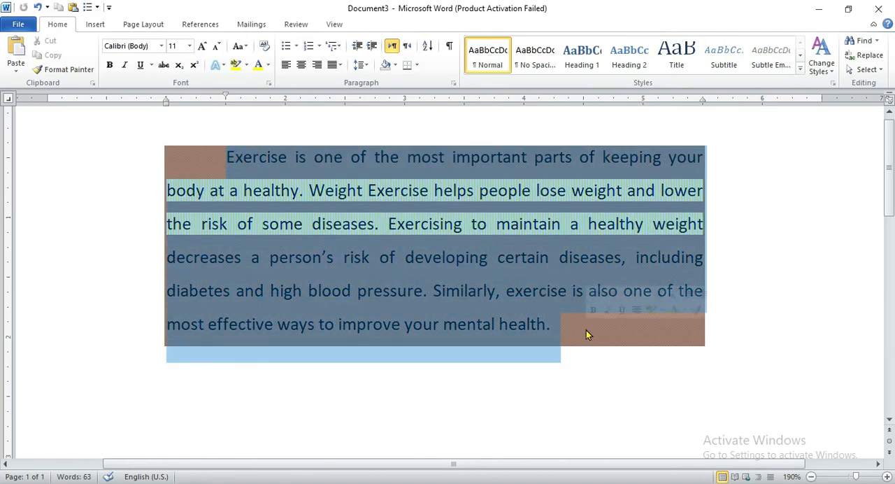
{"action": "left_click", "coordinate": [369, 65]}
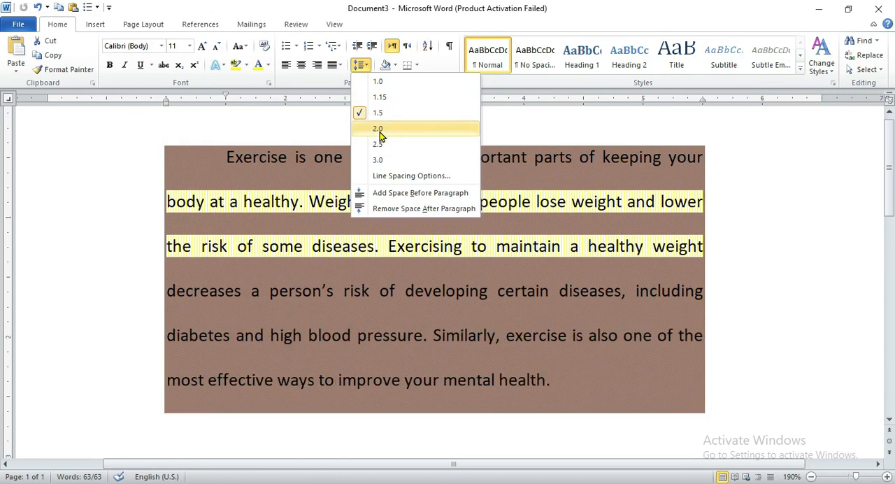
{"action": "left_click", "coordinate": [378, 130]}
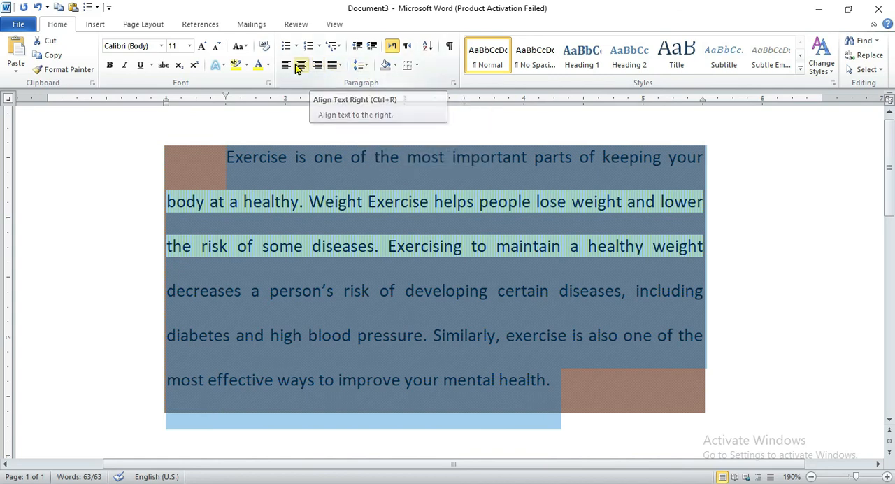
{"action": "left_click", "coordinate": [338, 65]}
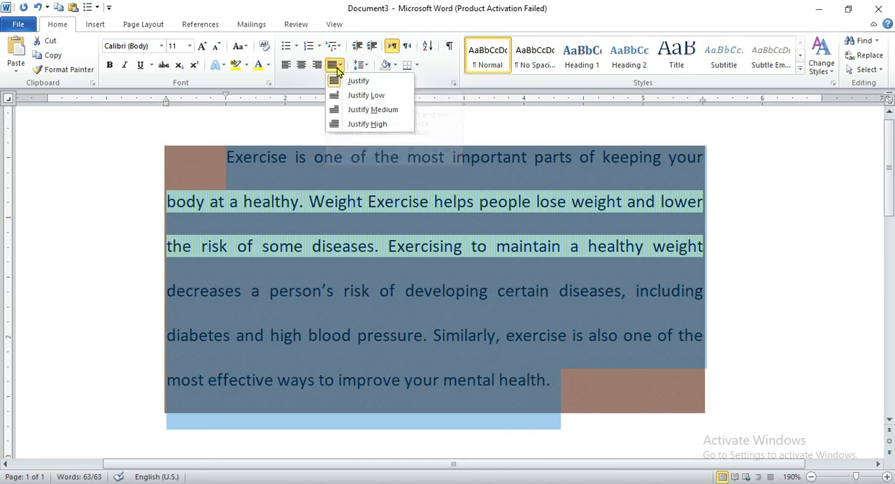
{"action": "left_click", "coordinate": [350, 124]}
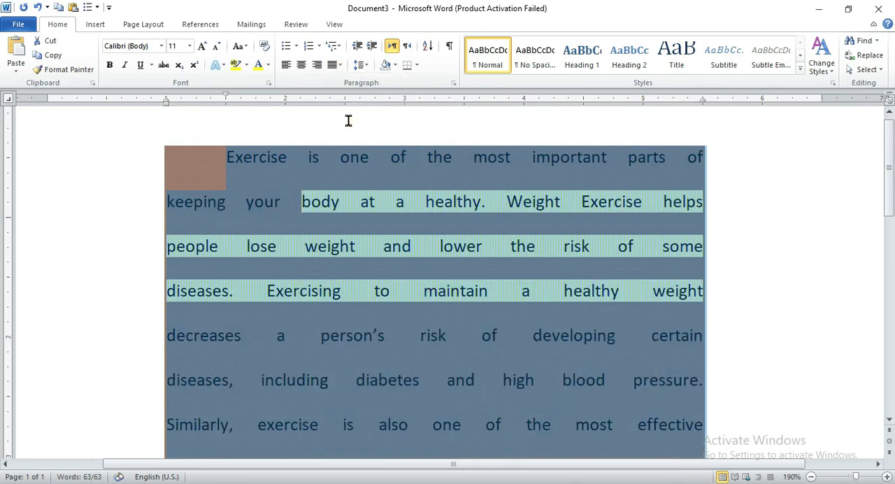
{"action": "left_click", "coordinate": [783, 250]}
{"action": "mouse_move", "coordinate": [885, 193]}
{"action": "left_mouse_down"}
{"action": "mouse_move", "coordinate": [889, 218]}
{"action": "mouse_move", "coordinate": [887, 196]}
{"action": "mouse_move", "coordinate": [887, 210]}
{"action": "left_mouse_up"}
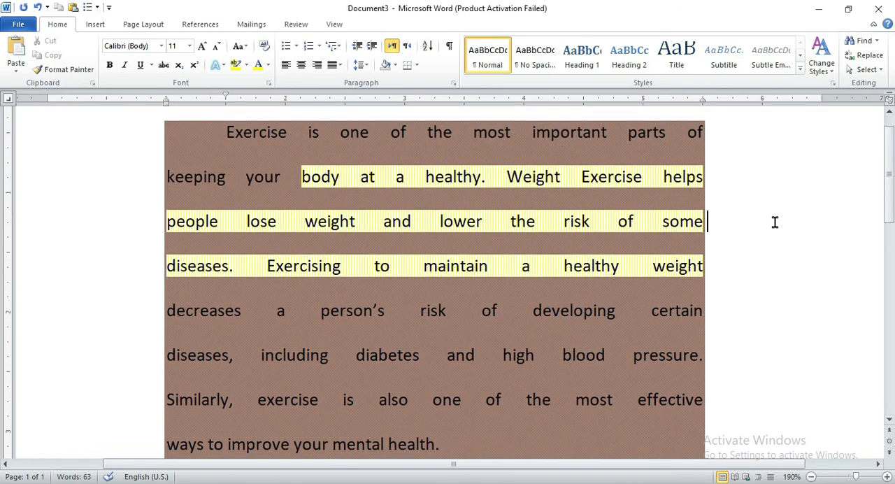